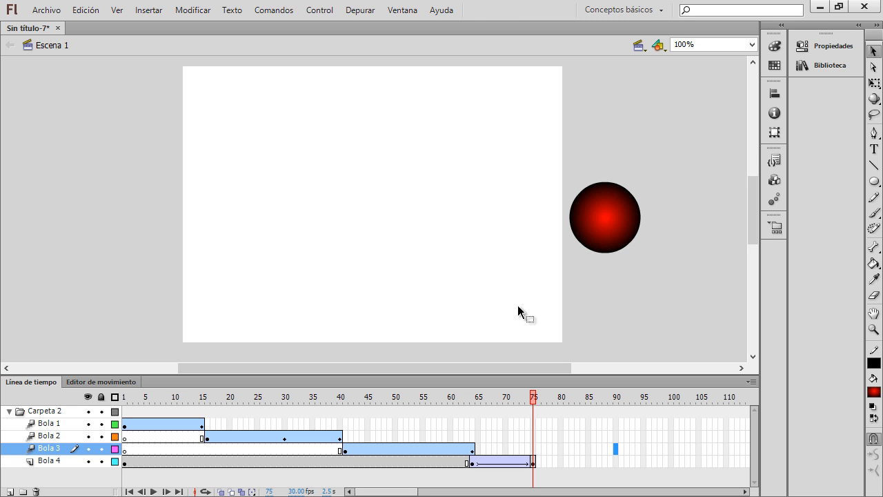
# Play the ball animation through to frame 75, replay it from the start, and scrub the timeline back to frame 1
pyautogui.press('Return')
pyautogui.moveTo(154, 414); pyautogui.dragTo(112, 421)
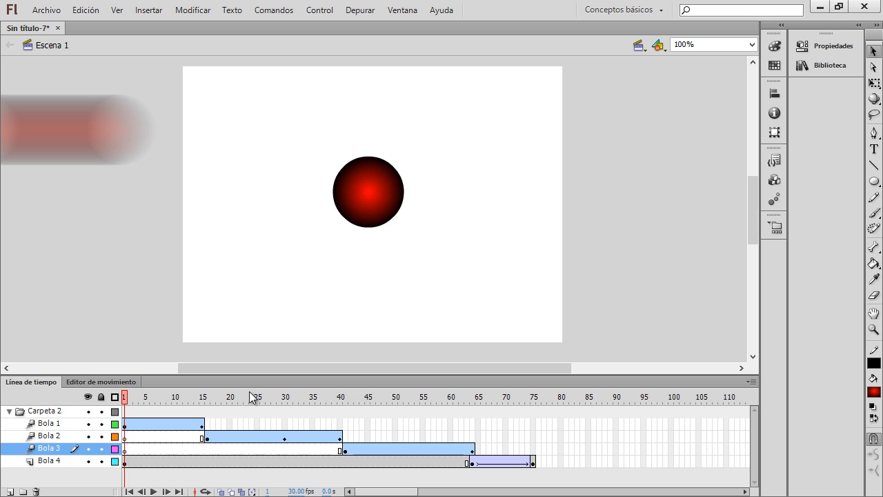
pyautogui.press('Return')
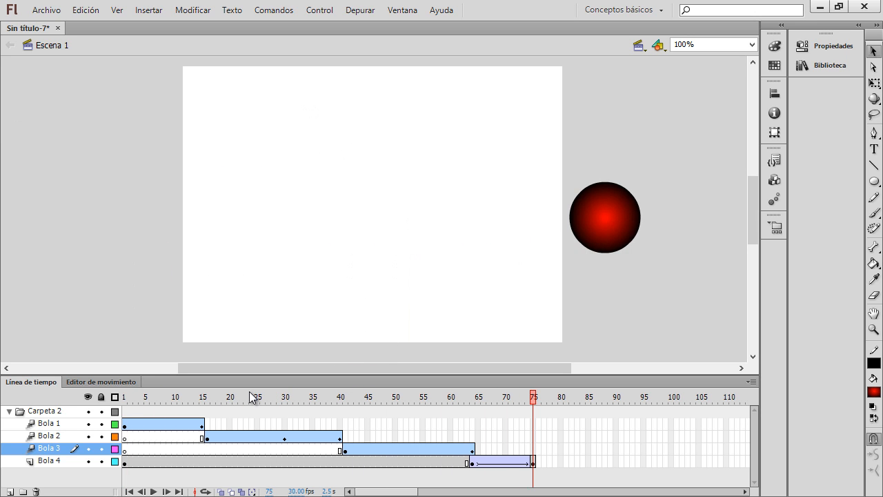
pyautogui.moveTo(213, 400); pyautogui.dragTo(550, 415)
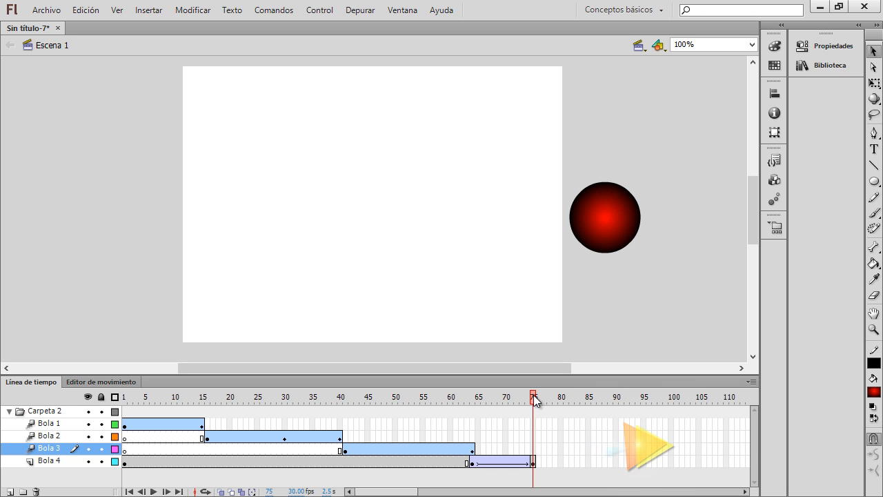
pyautogui.moveTo(534, 398); pyautogui.dragTo(124, 412)
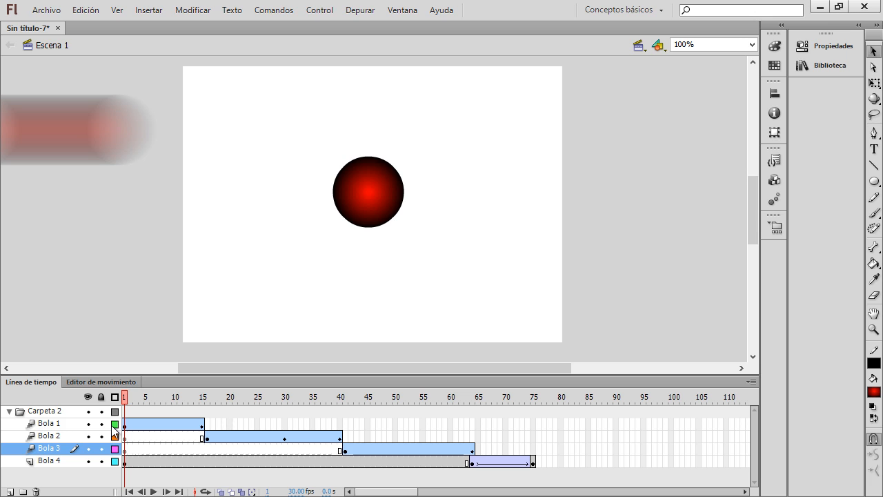
# Select the layers Bola 4, Bola 3, Bola 1 and Bola 2 in turn to examine which frames each one occupies
pyautogui.click(59, 462)
pyautogui.click(55, 448)
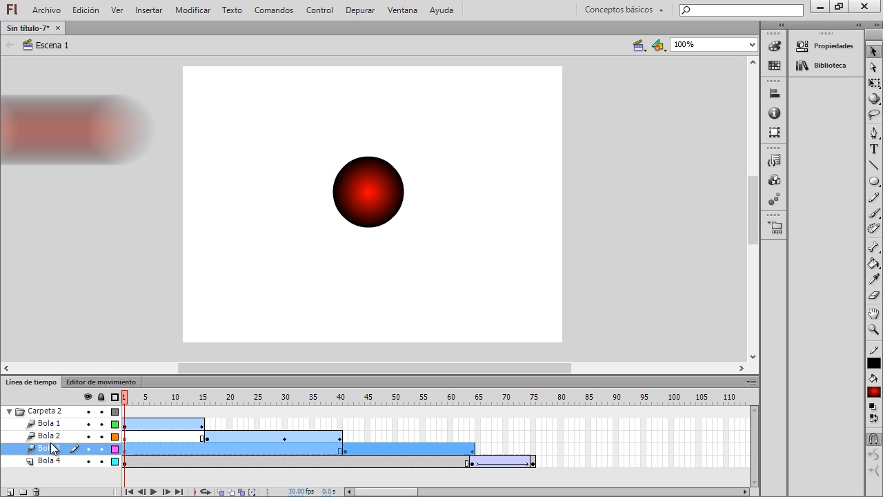
pyautogui.click(54, 424)
pyautogui.click(57, 437)
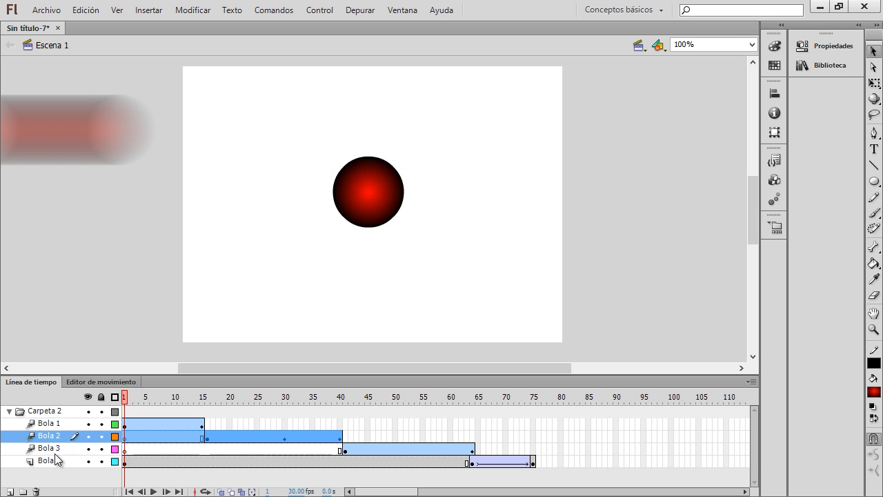
pyautogui.click(55, 466)
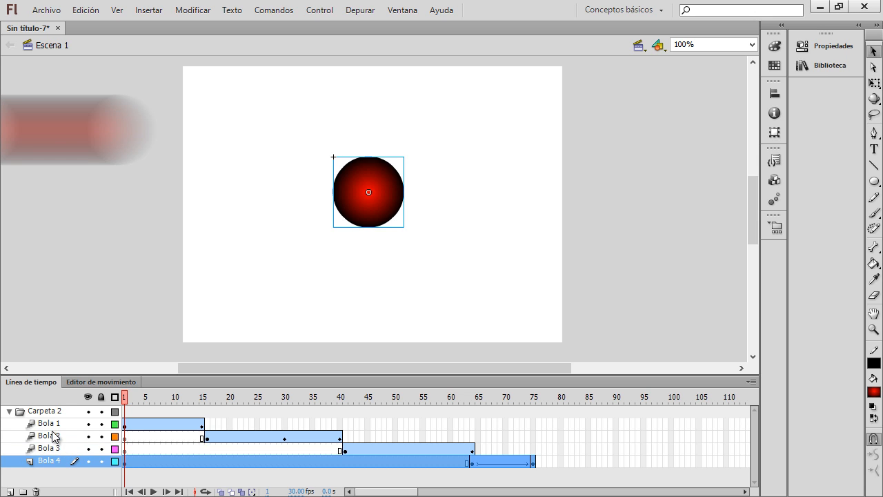
pyautogui.click(55, 429)
pyautogui.click(57, 437)
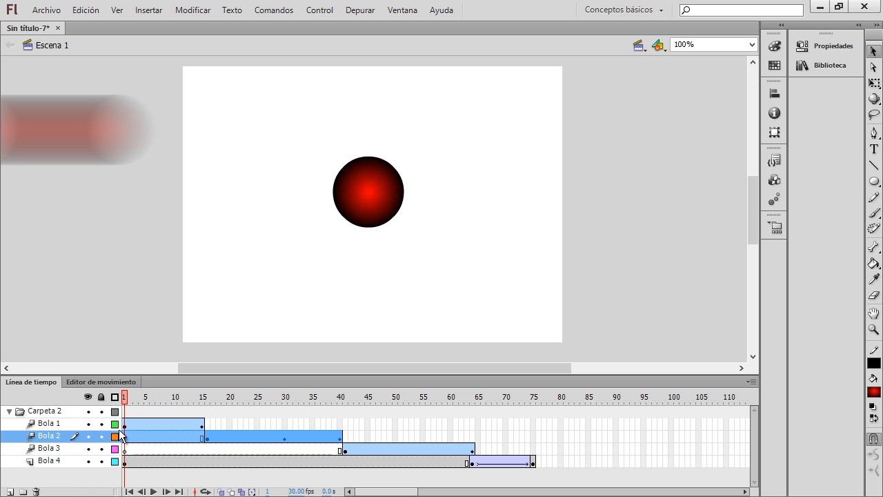
# Hide and show the Bola 1 layer to compare the stage at frames 9 and 4
pyautogui.moveTo(130, 404); pyautogui.dragTo(170, 402)
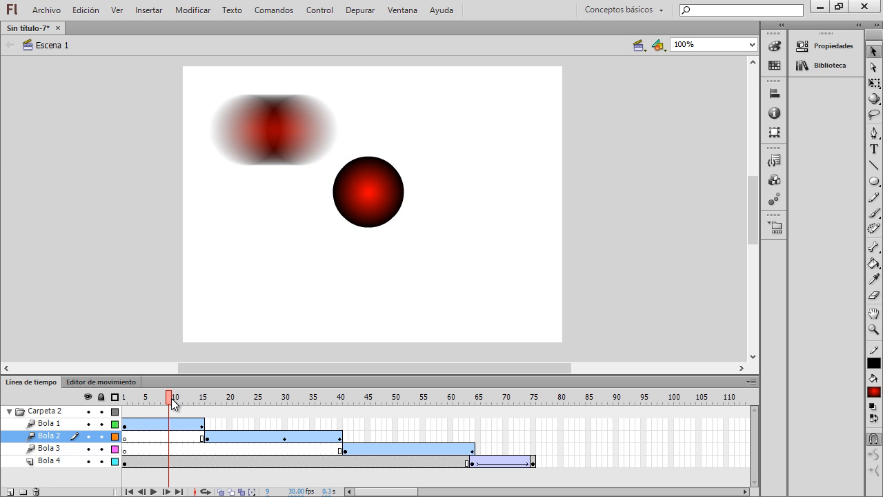
pyautogui.click(45, 425)
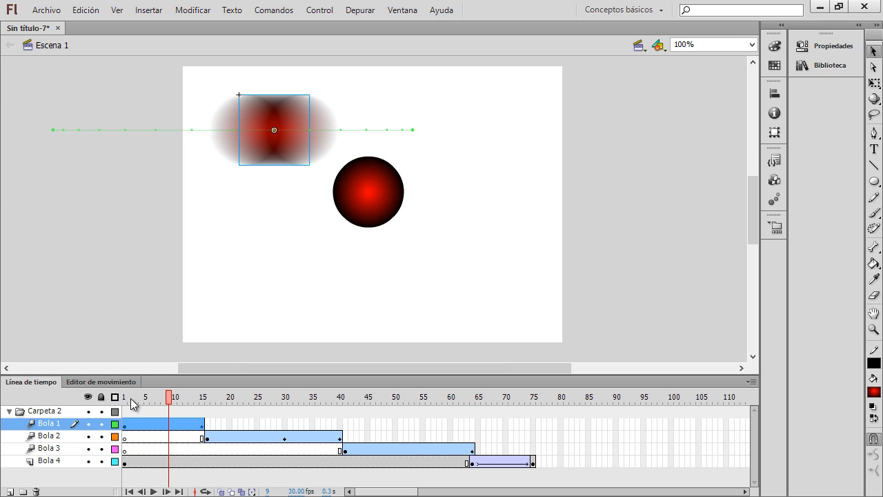
pyautogui.click(88, 425)
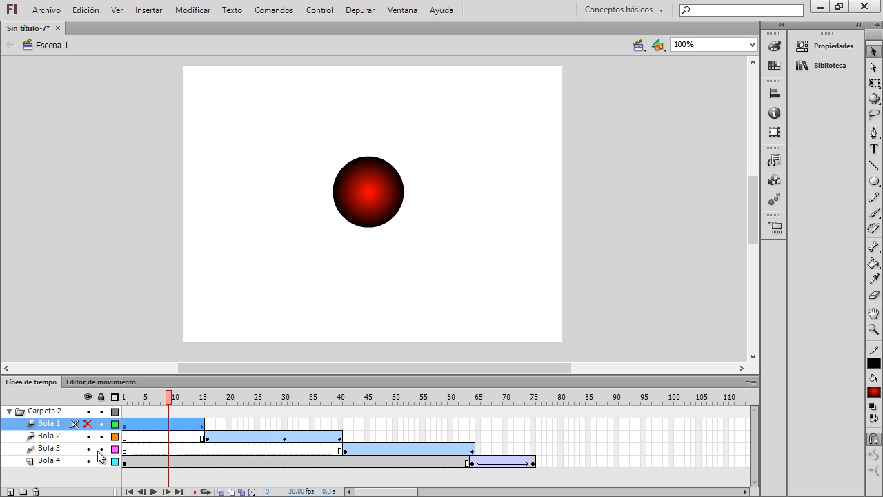
pyautogui.click(88, 423)
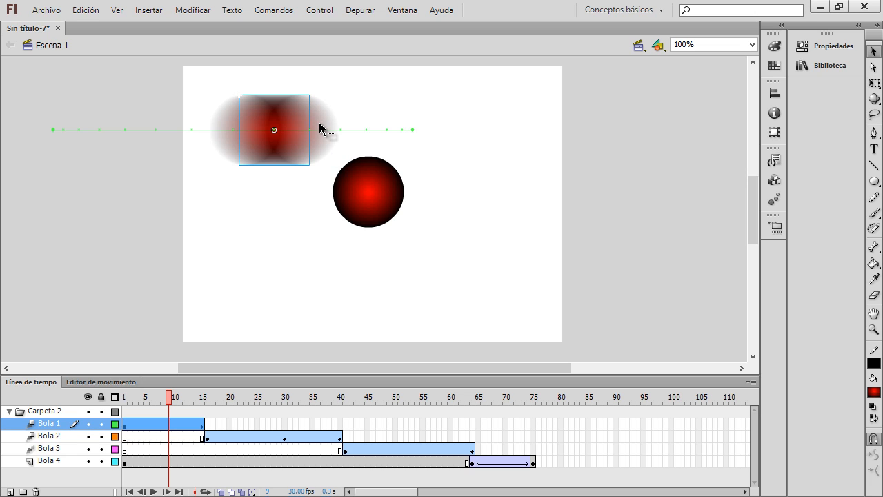
pyautogui.click(88, 424)
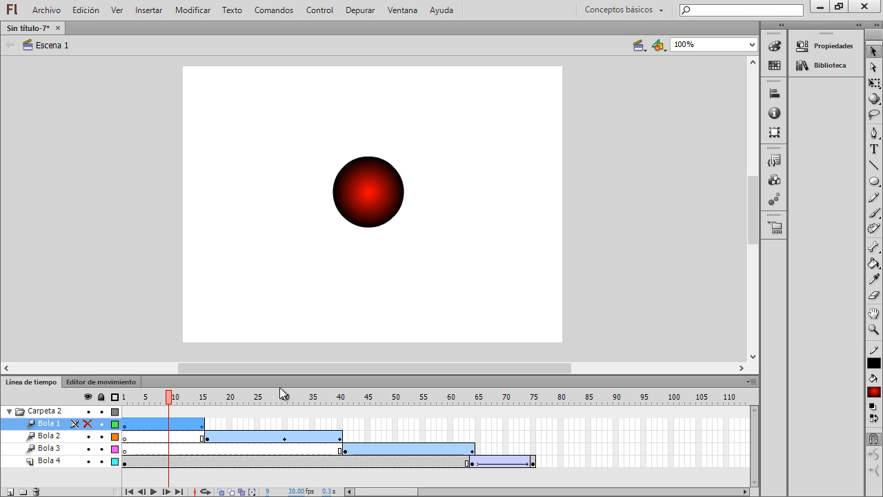
pyautogui.moveTo(173, 404); pyautogui.dragTo(145, 404)
pyautogui.click(88, 424)
# Hide the layers Bola 2, Bola 3, Bola 4 and Bola 1, and make all four visible again
pyautogui.click(87, 436)
pyautogui.click(87, 449)
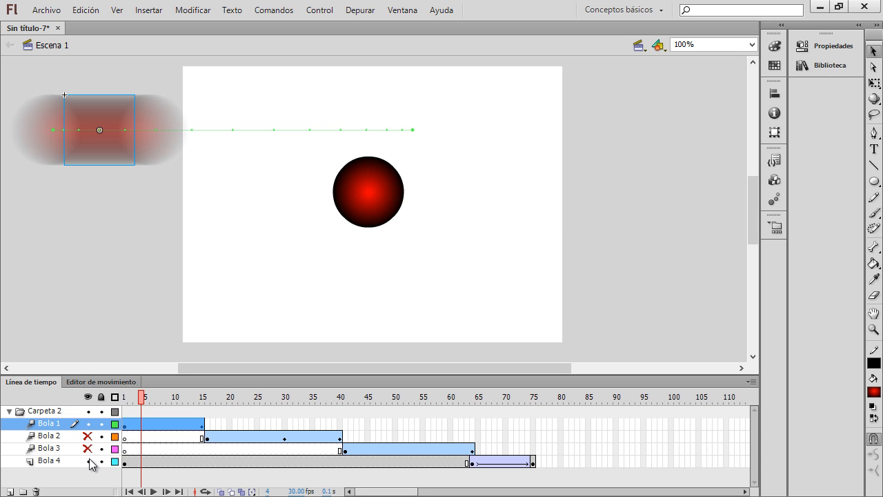
pyautogui.click(88, 461)
pyautogui.click(87, 424)
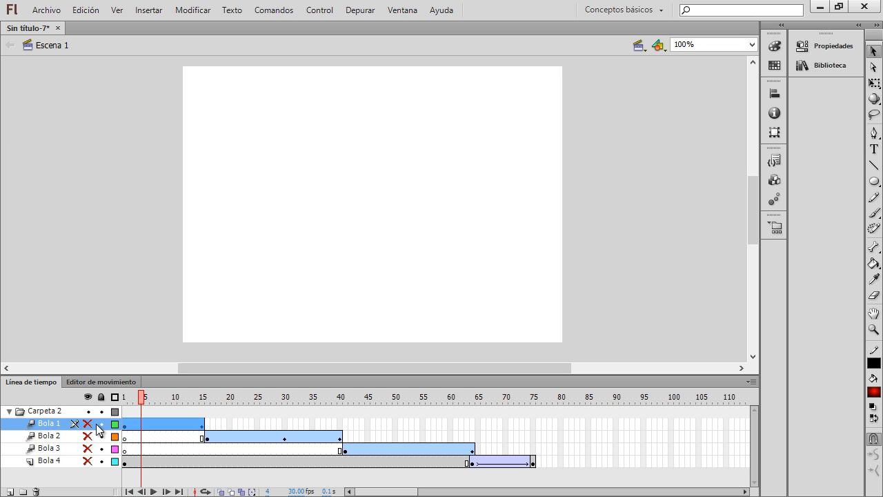
pyautogui.click(87, 423)
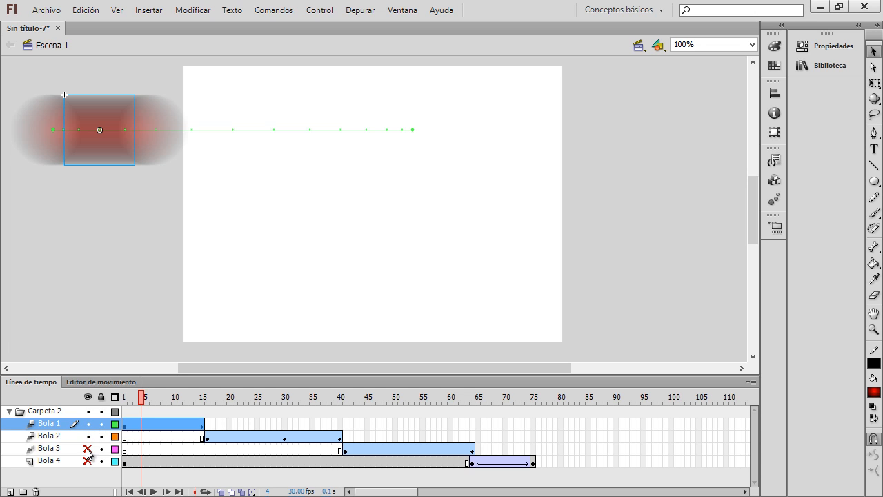
pyautogui.click(88, 461)
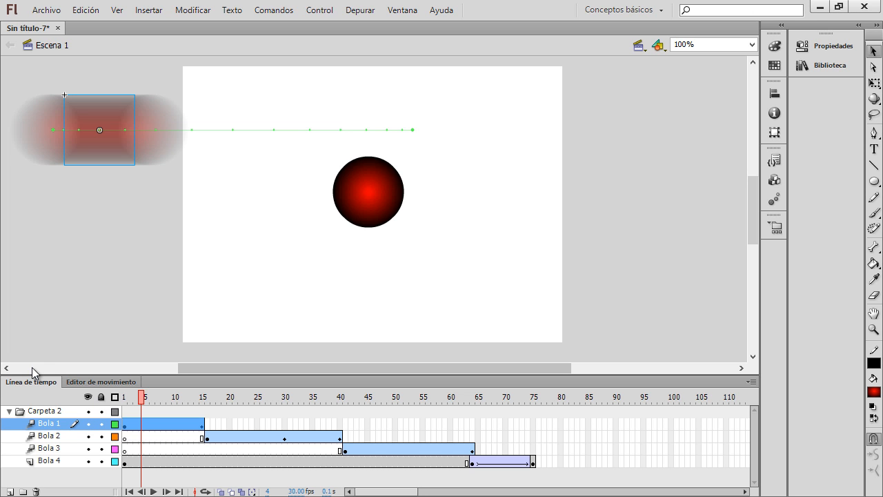
# Lock and unlock the Bola 1 layer, try moving its ball to a lower position at frame 4, and undo the move
pyautogui.click(100, 423)
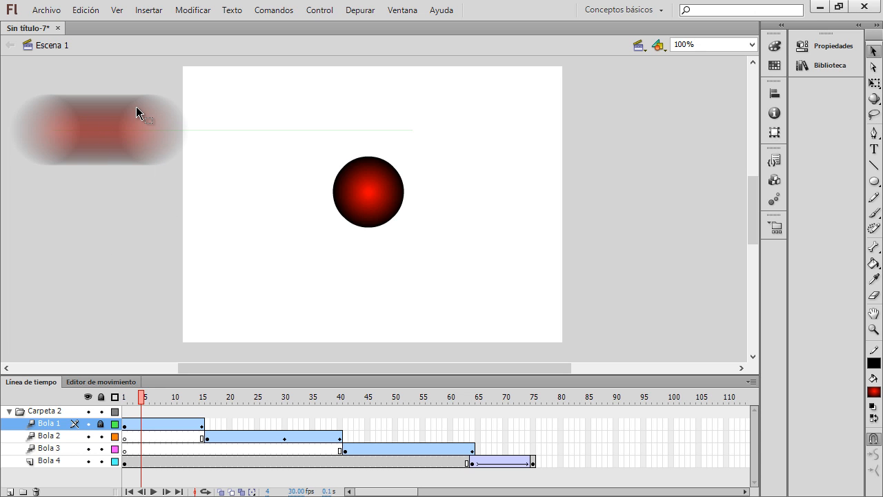
pyautogui.click(100, 424)
pyautogui.moveTo(118, 155); pyautogui.dragTo(189, 302)
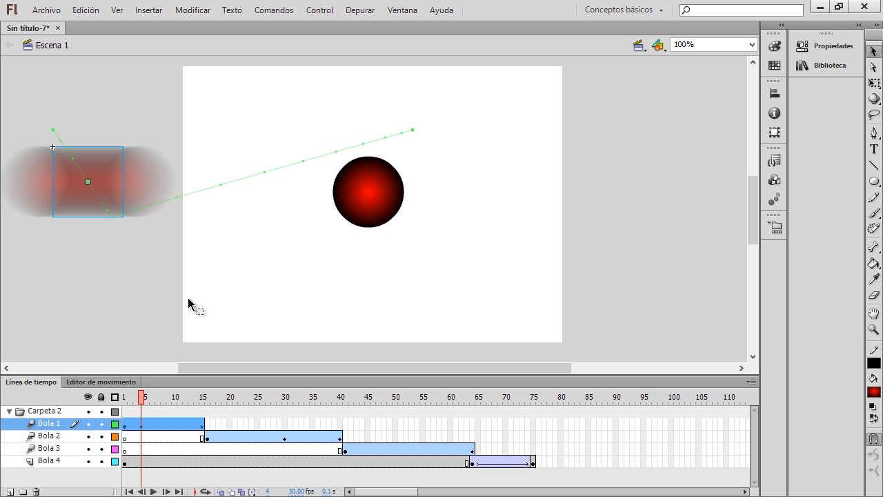
pyautogui.hotkey('ctrl', 'z')
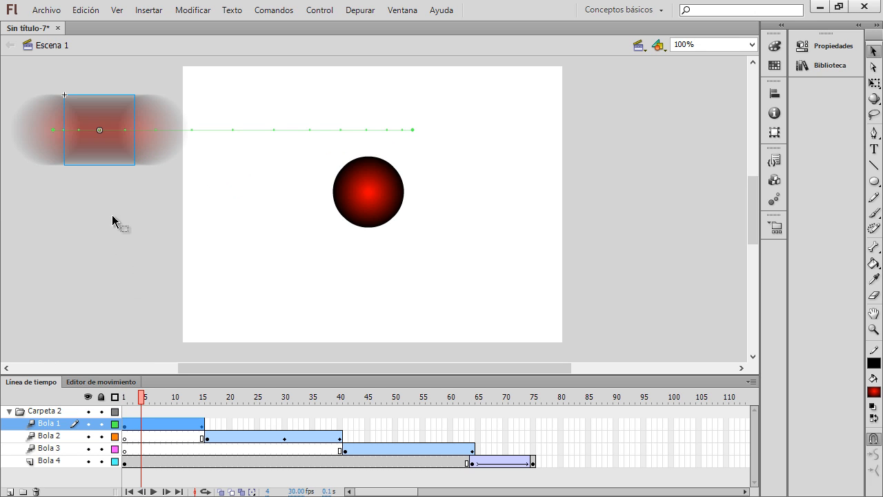
# Toggle outline display for the Carpeta 2 folder, all layers, and individual layers such as Bola 1, scrubbing to frame 10 to compare
pyautogui.click(116, 412)
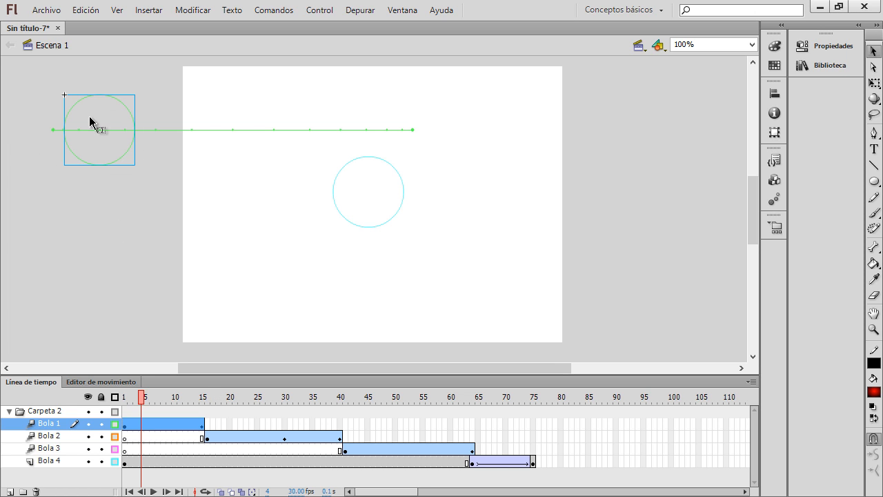
pyautogui.moveTo(143, 398); pyautogui.dragTo(173, 420)
pyautogui.click(114, 401)
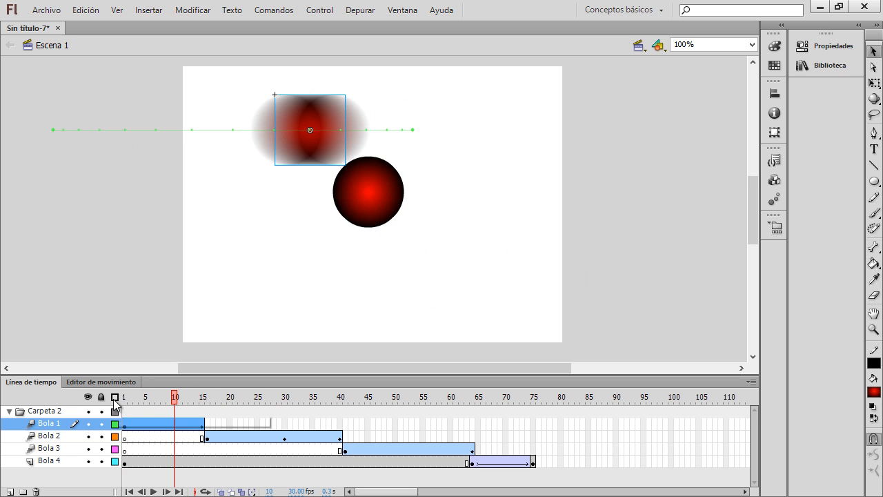
pyautogui.click(114, 400)
pyautogui.click(116, 400)
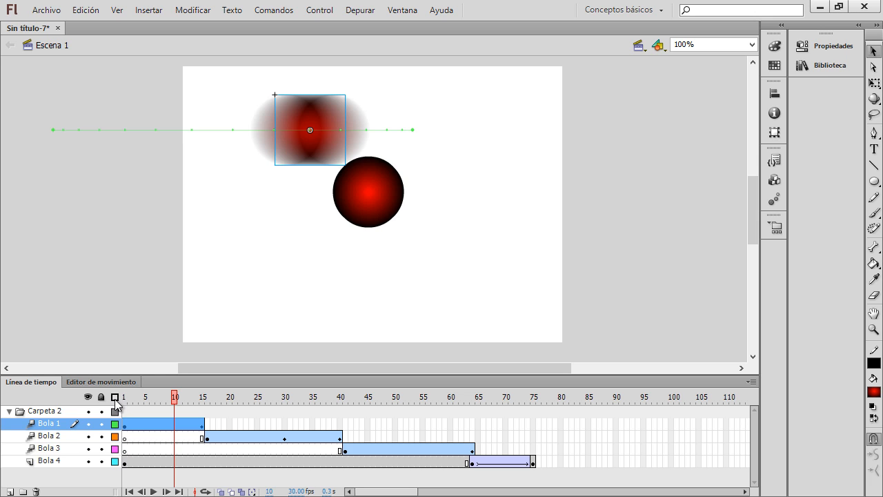
pyautogui.click(115, 424)
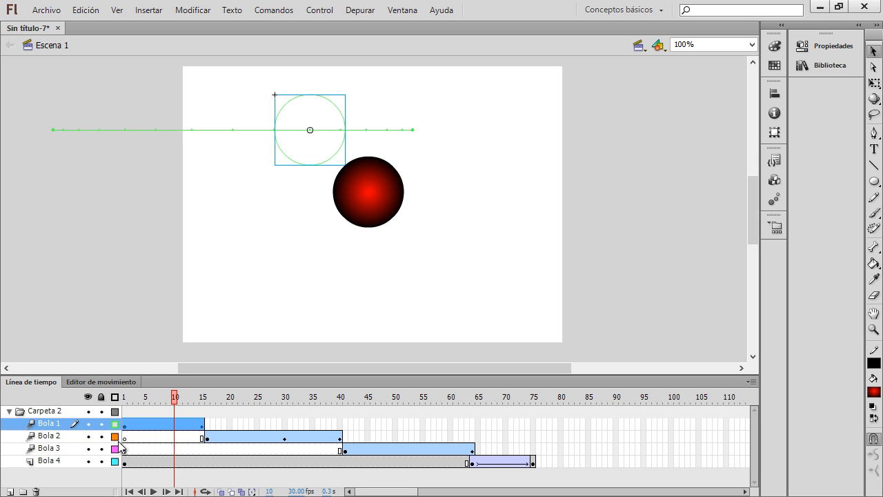
pyautogui.click(115, 450)
# Scrub the timeline back to frame 1
pyautogui.moveTo(174, 400); pyautogui.dragTo(130, 422)
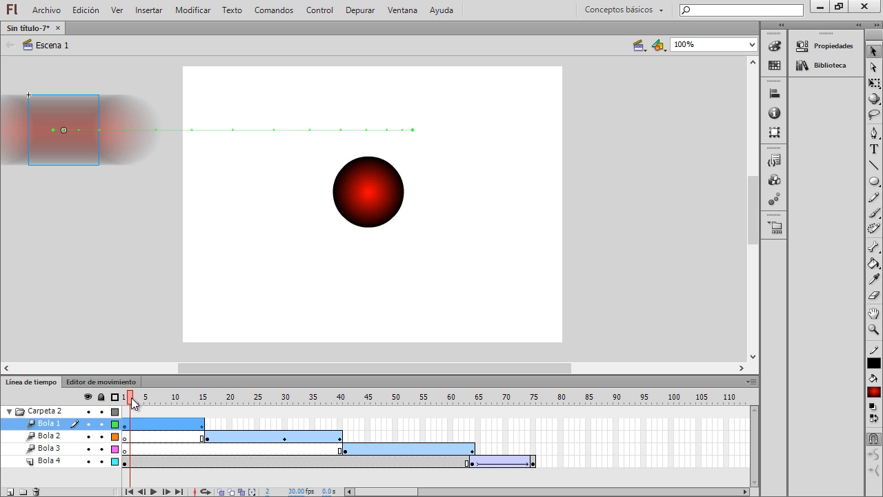
pyautogui.moveTo(133, 404)
pyautogui.mouseDown()
pyautogui.moveTo(404, 402)
pyautogui.moveTo(121, 408)
pyautogui.mouseUp()
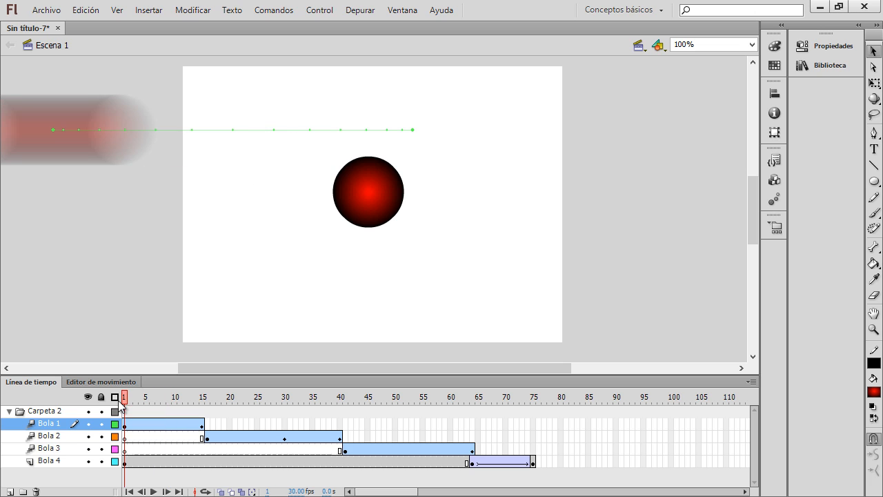
pyautogui.click(121, 407)
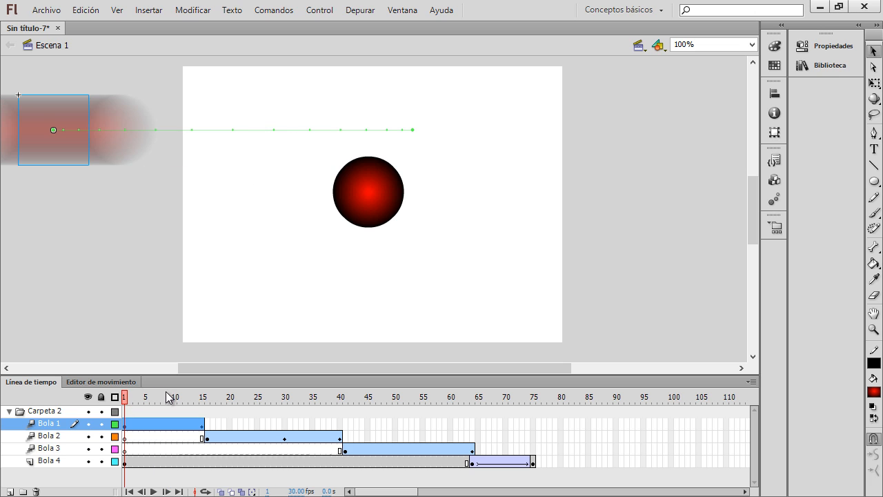
# Examine the Bola 1 layer's empty frames 18, 26, 44 and 23, and return the playhead to frame 1
pyautogui.click(218, 423)
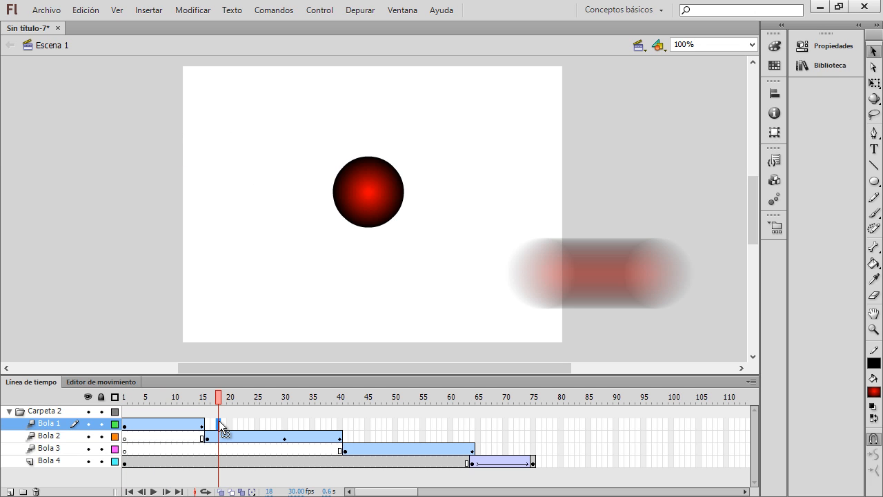
pyautogui.click(263, 422)
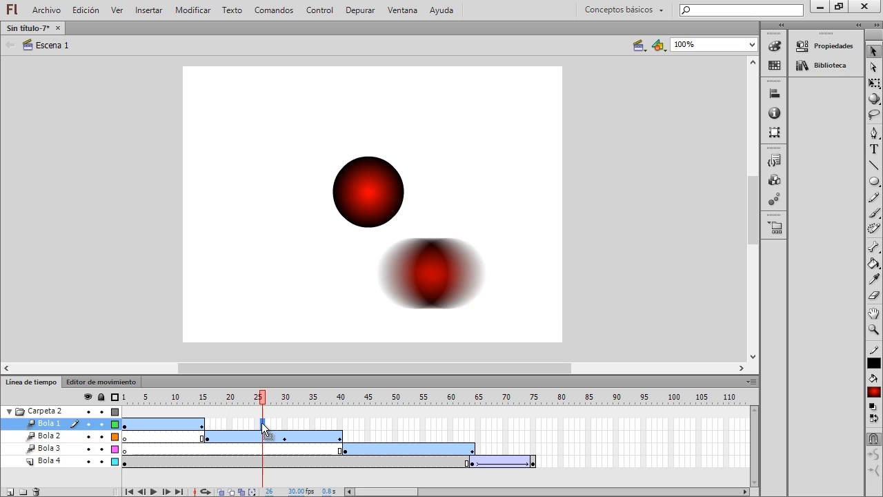
pyautogui.click(361, 423)
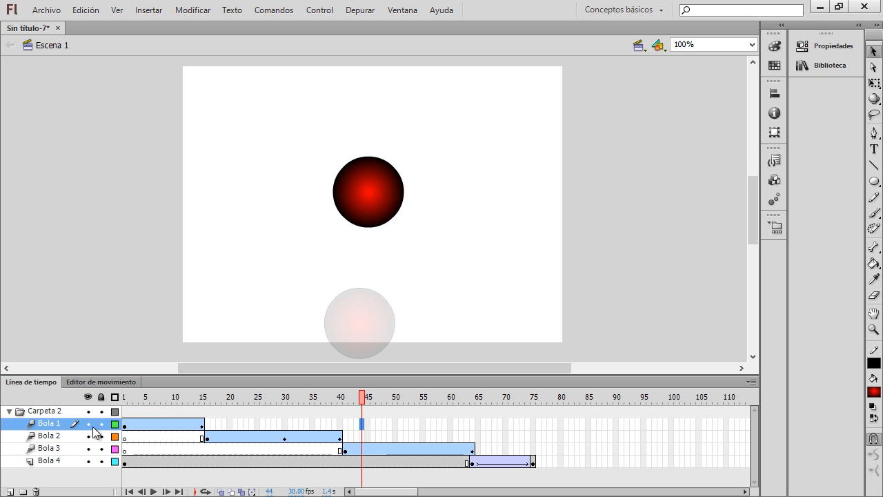
pyautogui.click(45, 425)
pyautogui.click(247, 424)
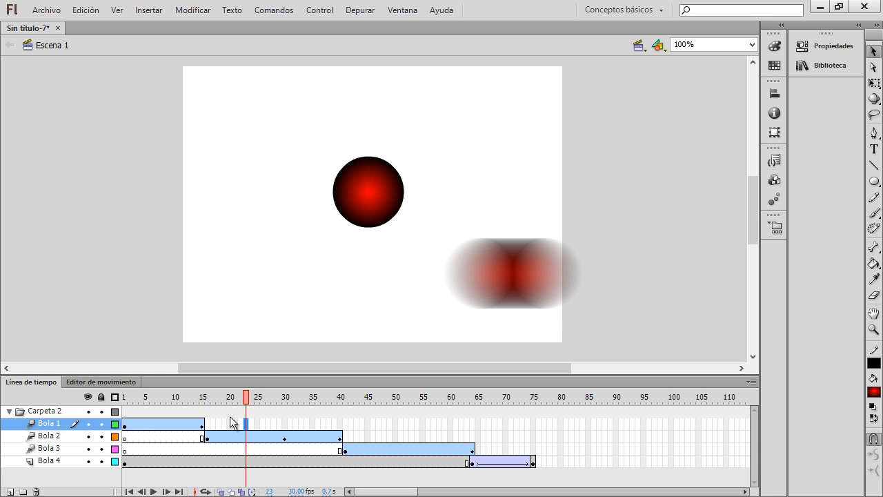
pyautogui.moveTo(243, 399); pyautogui.dragTo(124, 415)
pyautogui.click(191, 402)
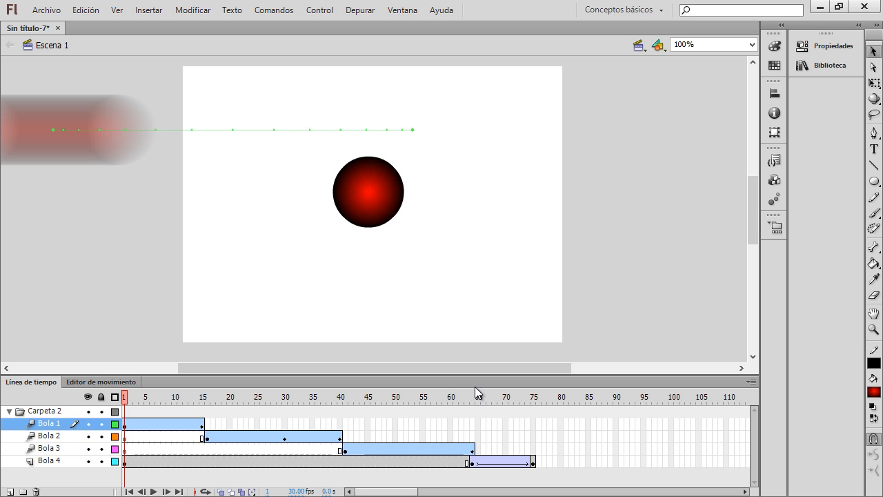
# Enlarge the timeline area upward and select several empty frames of the Bola 1 layer, ending at frame 28
pyautogui.moveTo(475, 376); pyautogui.dragTo(466, 332)
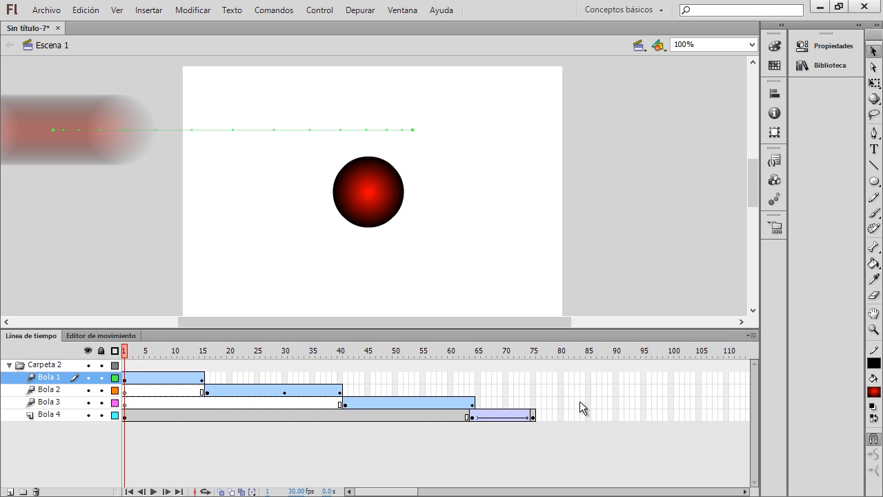
pyautogui.click(575, 384)
pyautogui.click(484, 381)
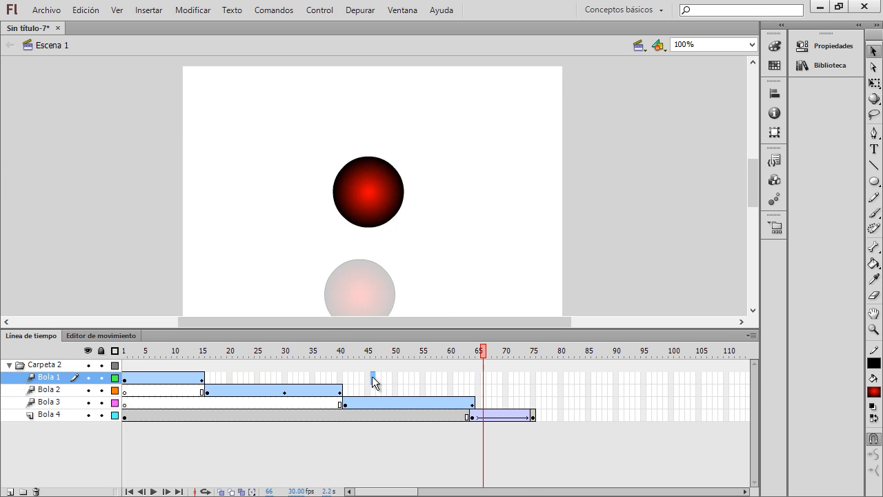
pyautogui.click(373, 378)
pyautogui.click(274, 377)
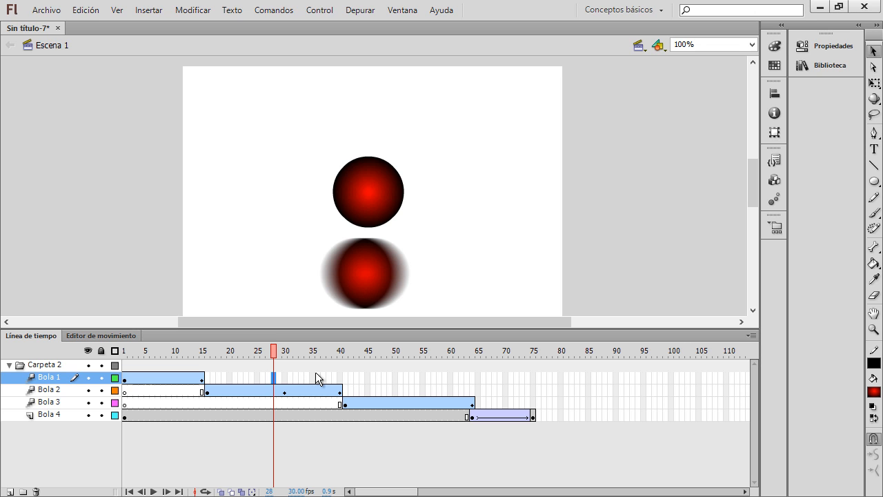
# Examine keyframes 1 and 15 and frame 7 of Bola 1, the blank frames 1 and 11 of Bola 2, and Bola 4's static frames
pyautogui.click(126, 380)
pyautogui.click(131, 392)
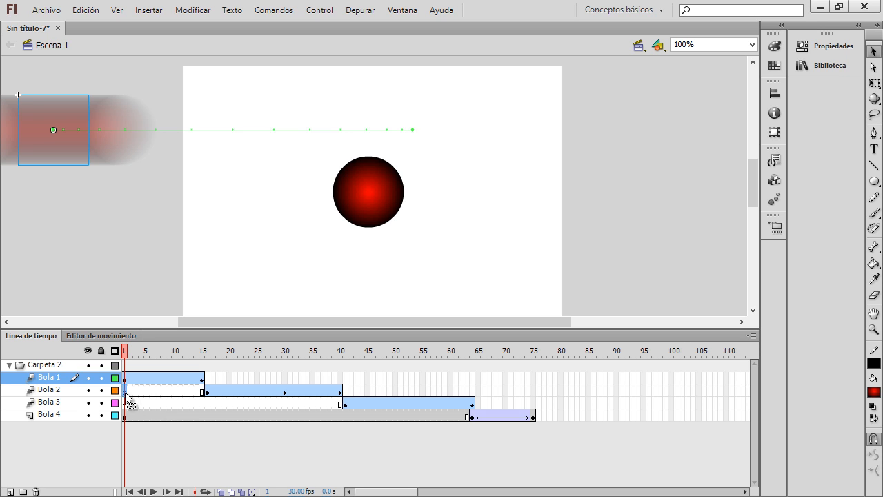
pyautogui.click(202, 379)
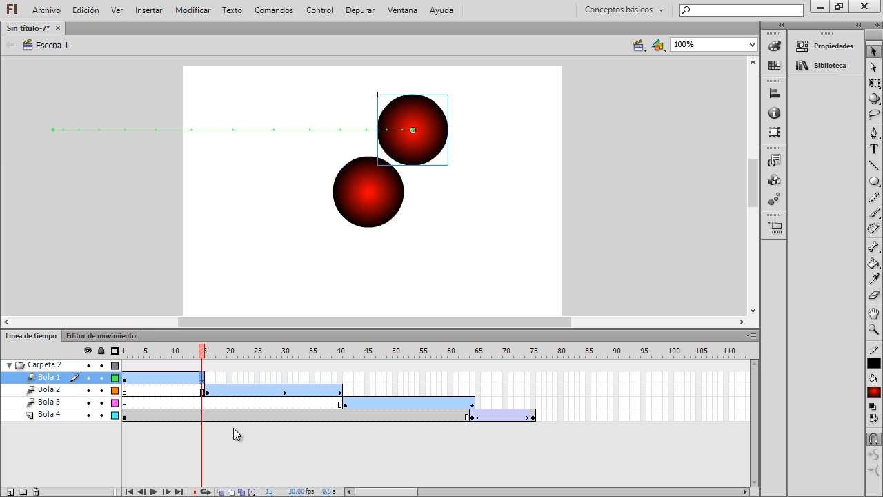
pyautogui.click(236, 432)
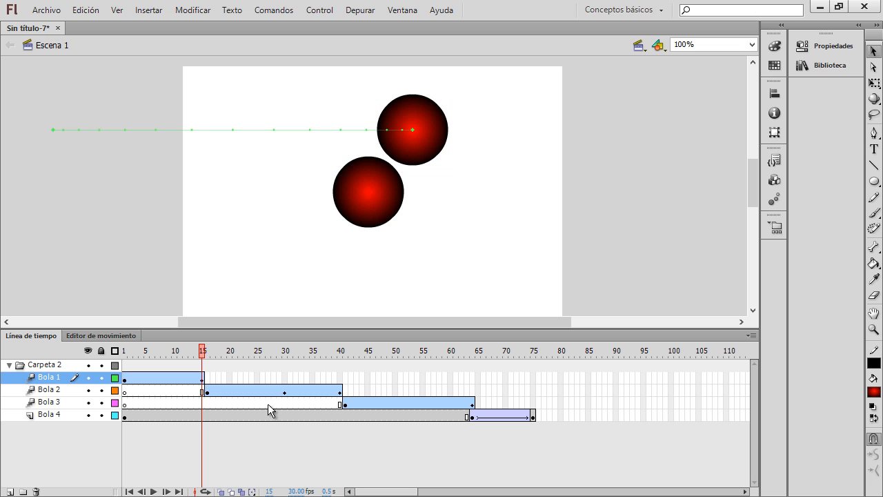
pyautogui.click(158, 378)
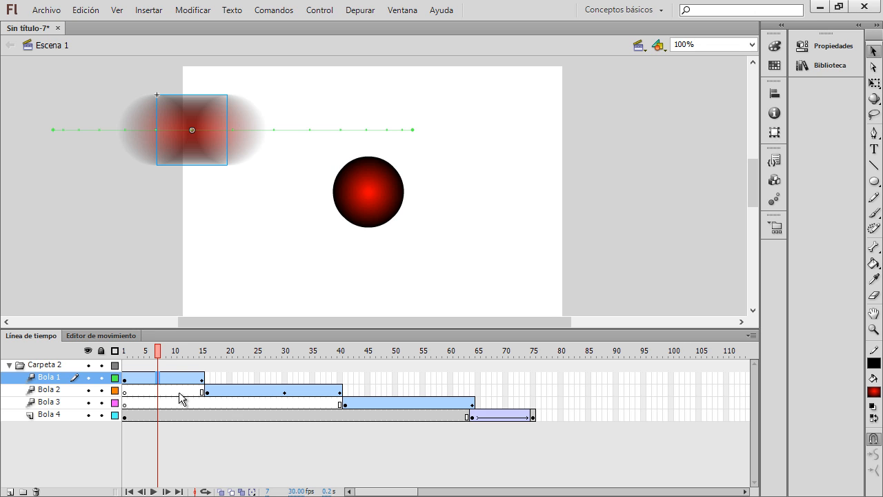
pyautogui.click(180, 391)
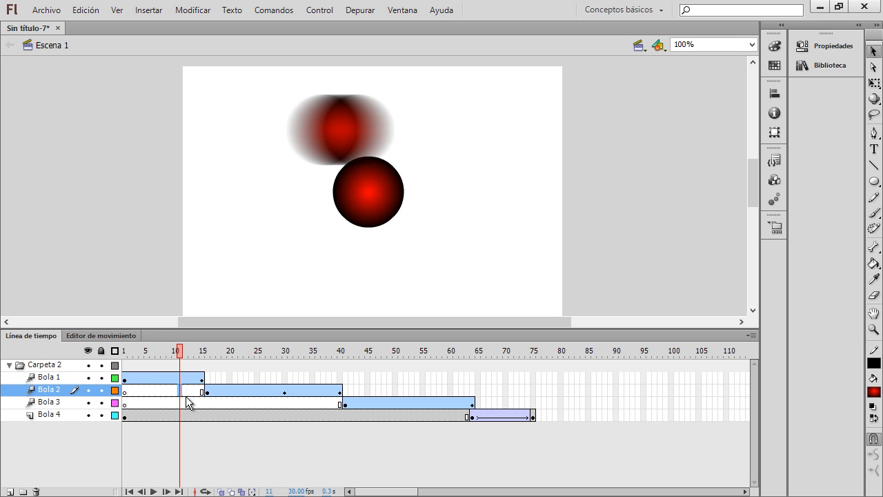
pyautogui.click(222, 414)
# Scrub the playhead through frames 50, 35, 5 and 58 to compare the balls' positions, and return it to frame 1
pyautogui.moveTo(224, 355); pyautogui.dragTo(396, 355)
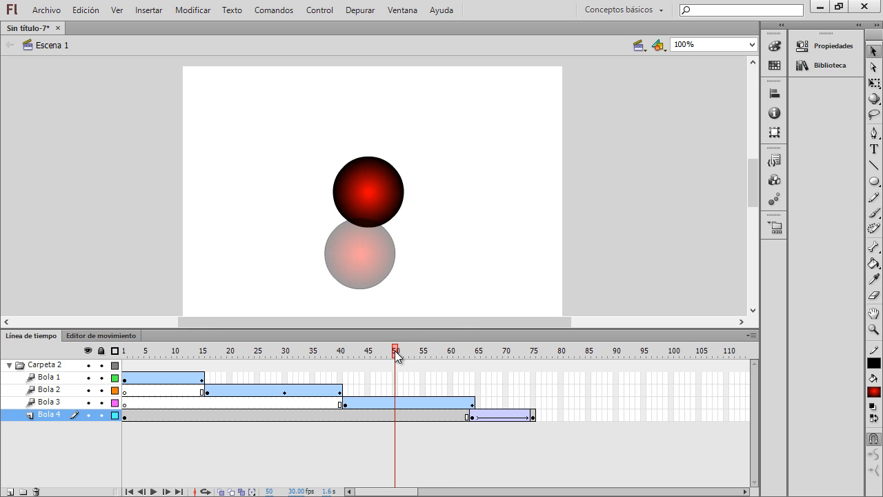
pyautogui.moveTo(394, 351); pyautogui.dragTo(315, 354)
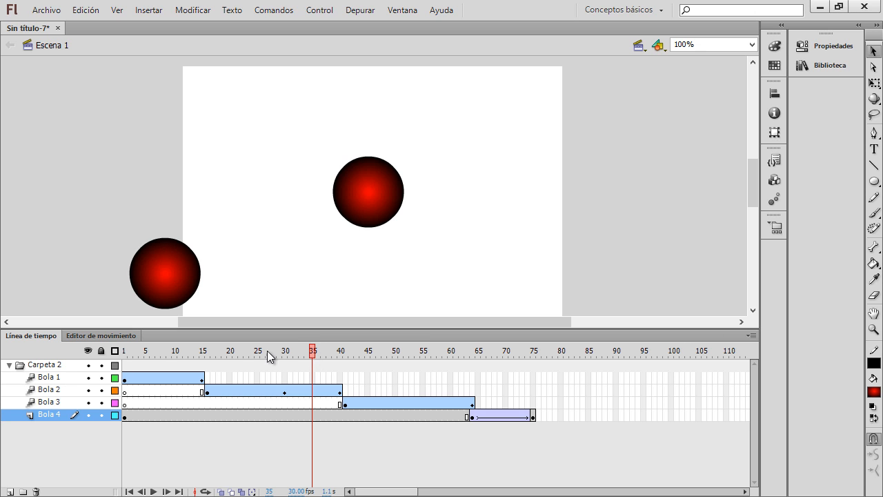
pyautogui.click(146, 351)
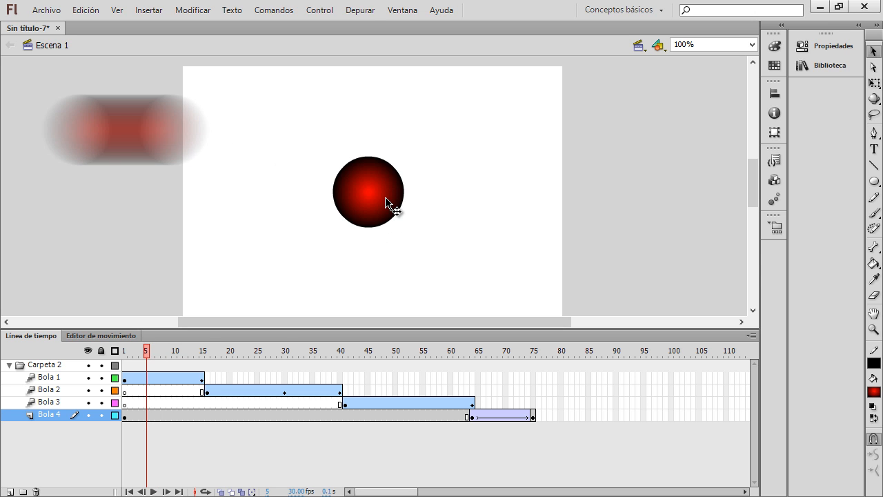
pyautogui.moveTo(146, 351); pyautogui.dragTo(439, 378)
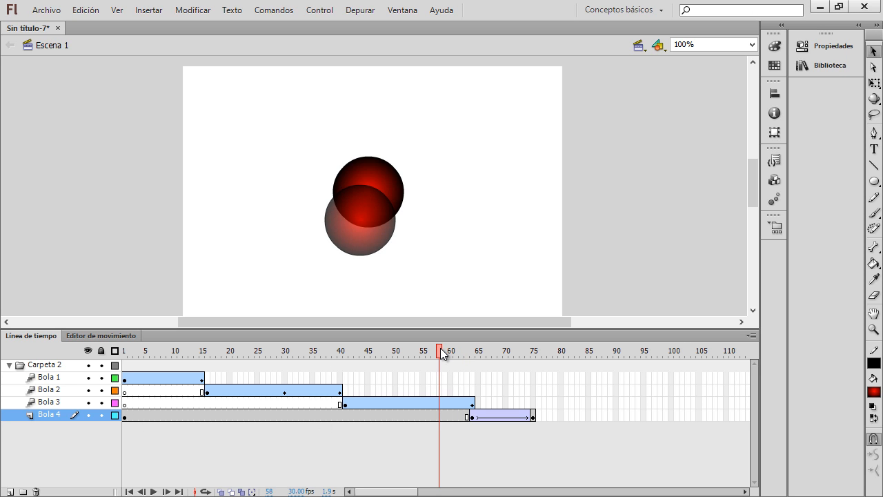
pyautogui.moveTo(441, 348); pyautogui.dragTo(113, 355)
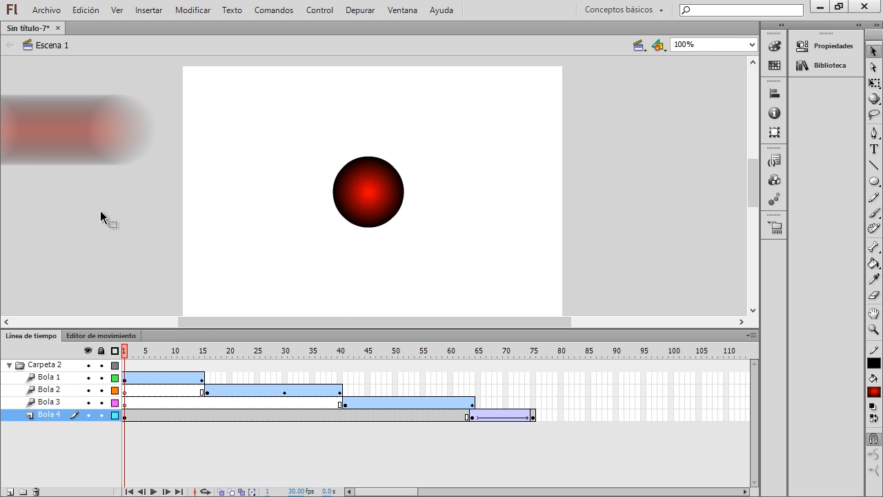
# Examine the Bola 4 layer's static span at frames 37 and 61 and its keyframe at frame 64, ending at frame 54
pyautogui.click(318, 351)
pyautogui.click(323, 351)
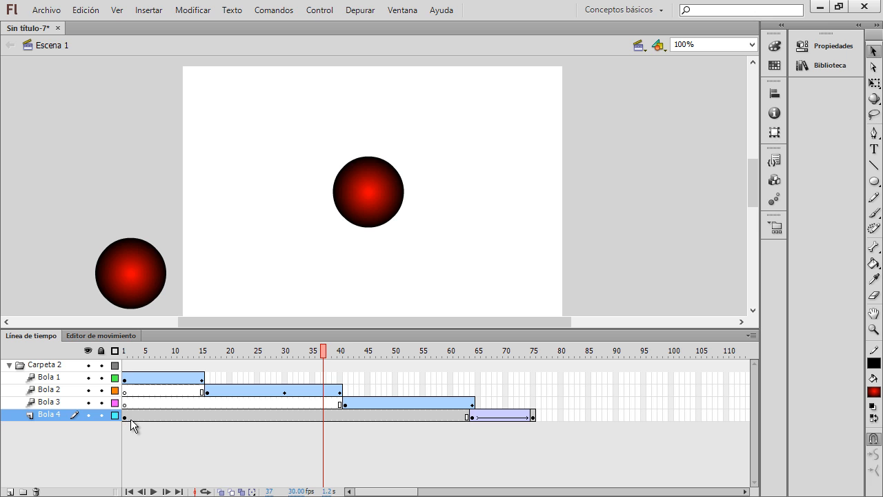
pyautogui.moveTo(176, 351); pyautogui.dragTo(455, 351)
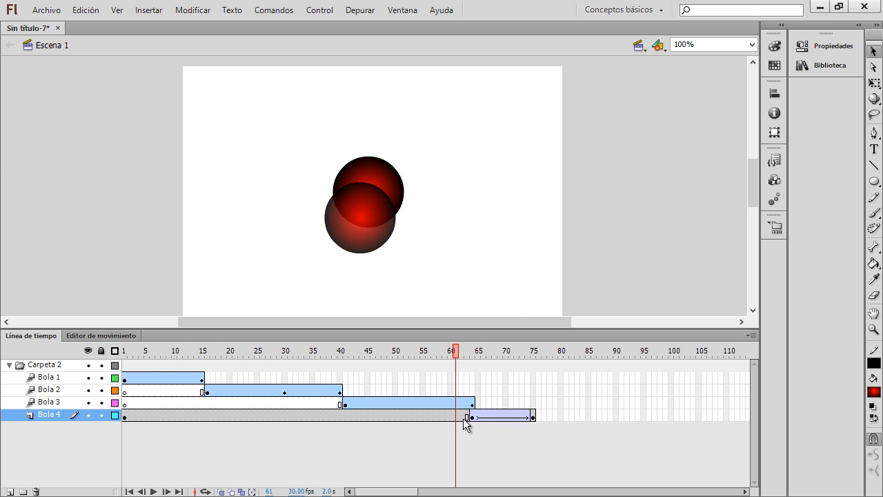
pyautogui.click(472, 415)
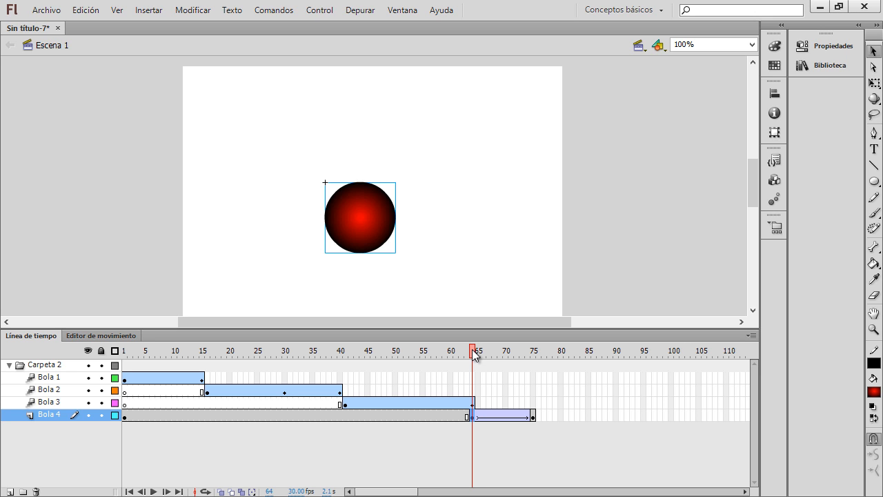
pyautogui.moveTo(473, 354); pyautogui.dragTo(444, 351)
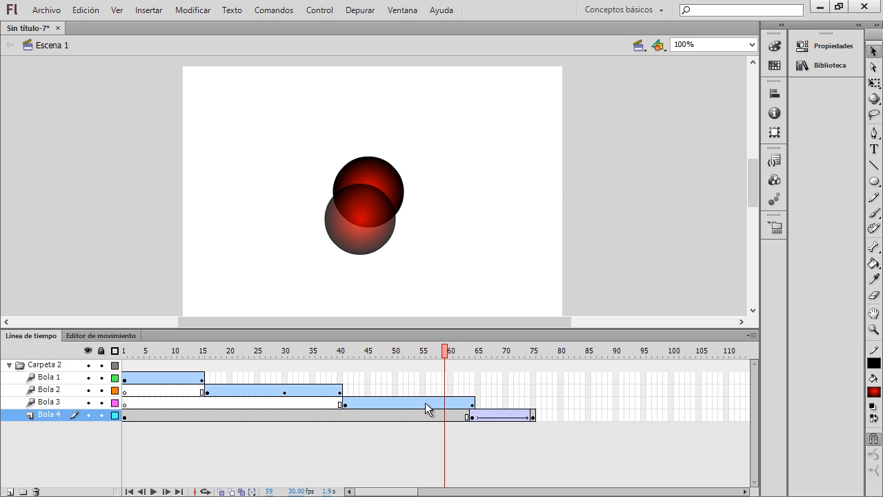
pyautogui.click(418, 350)
# Select the Bola 3 ball on the stage, inspect its tween properties in the Motion Editor, and return to the timeline
pyautogui.click(110, 338)
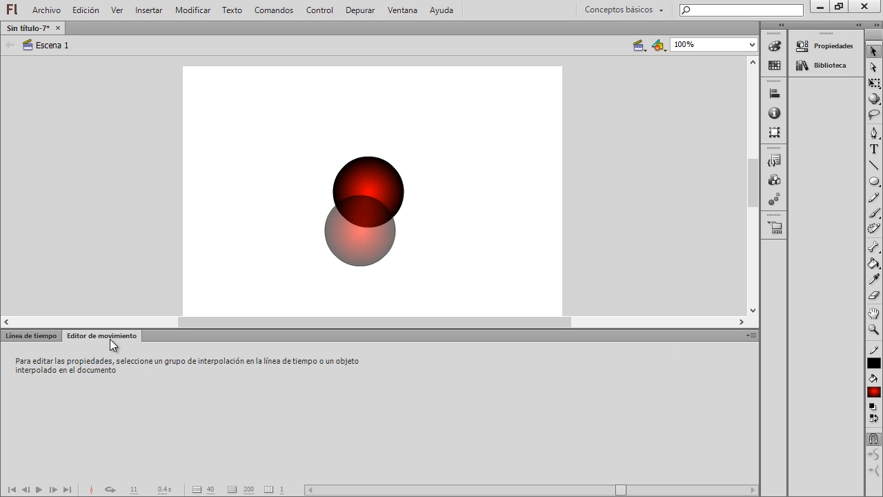
pyautogui.click(43, 337)
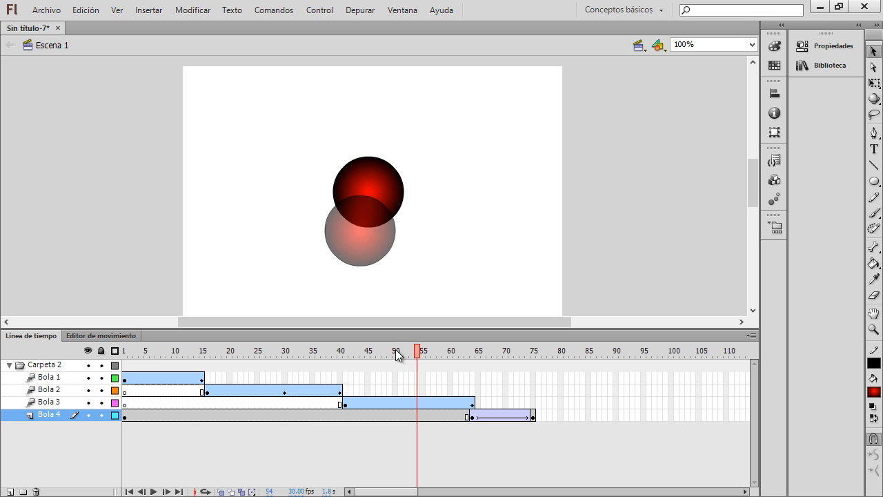
pyautogui.click(374, 205)
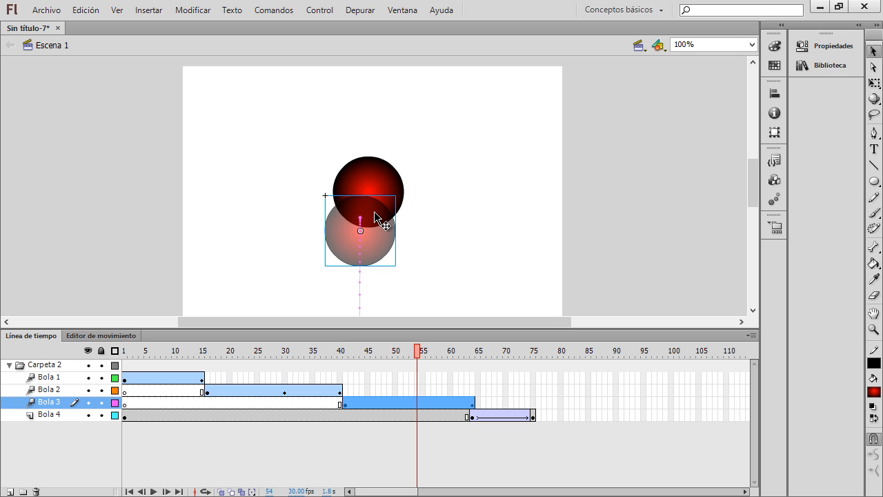
pyautogui.click(98, 337)
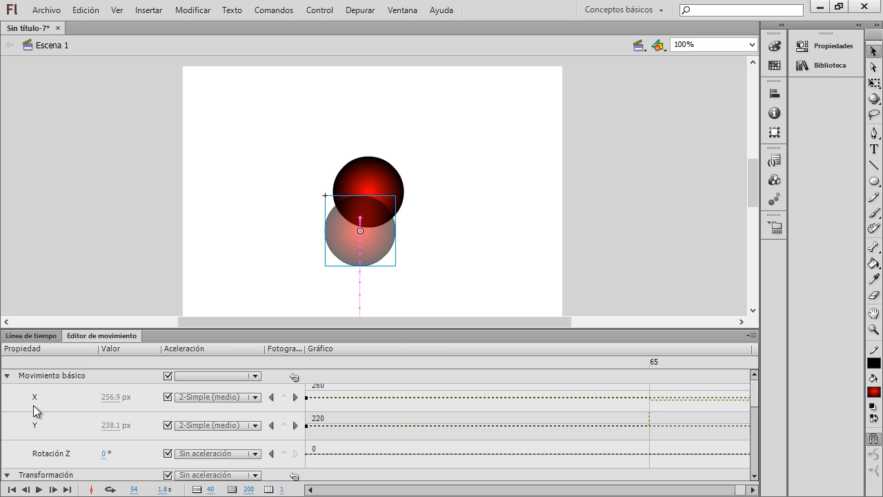
pyautogui.click(33, 336)
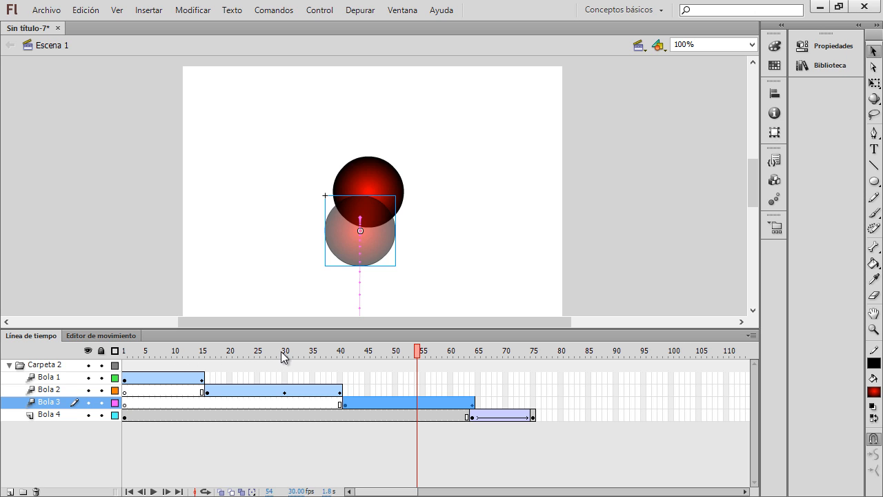
# Scrub the animation back to frame 1 and forward through frame 24 to frame 37
pyautogui.moveTo(419, 355); pyautogui.dragTo(124, 354)
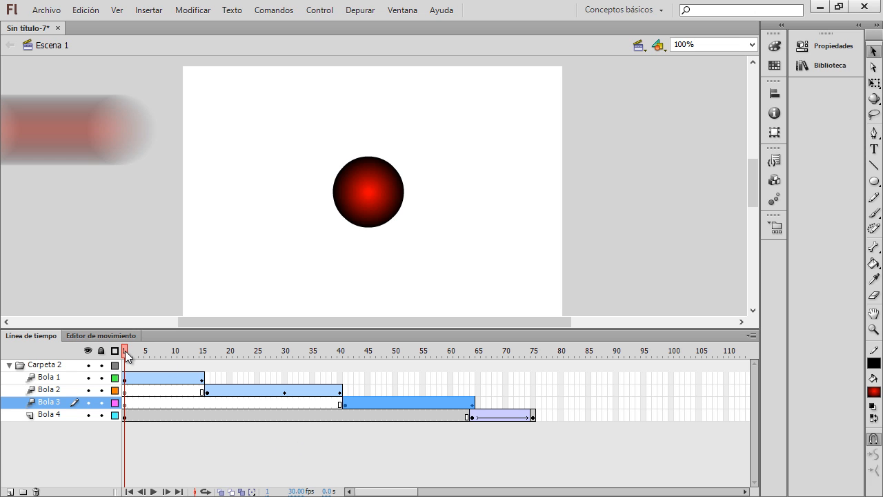
pyautogui.moveTo(124, 351); pyautogui.dragTo(254, 356)
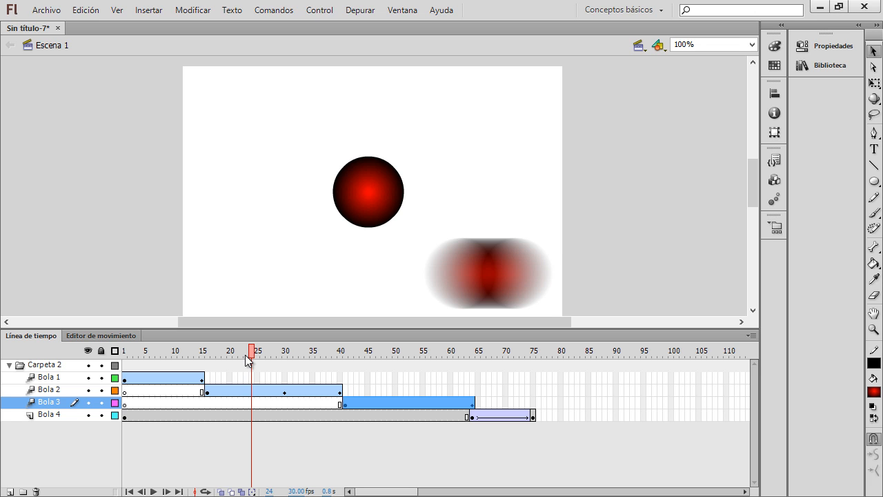
pyautogui.moveTo(247, 353); pyautogui.dragTo(323, 353)
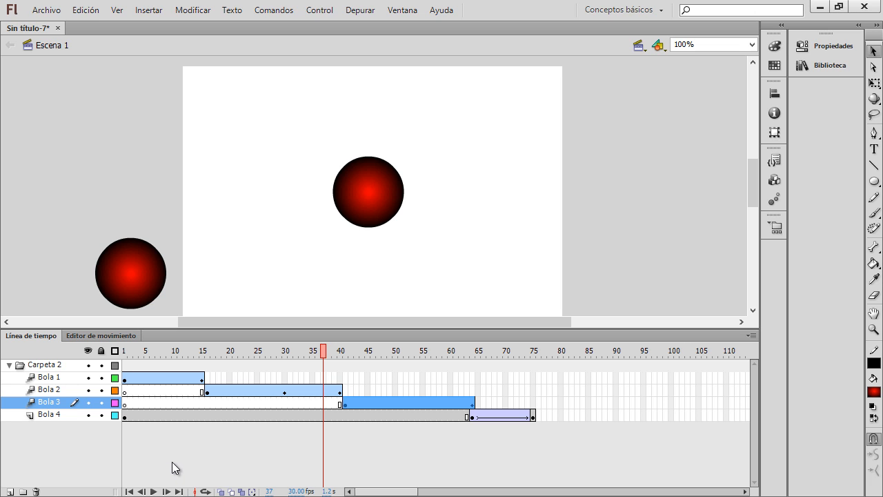
# Jump to the first frame and the last frame of the animation, and play it
pyautogui.click(129, 492)
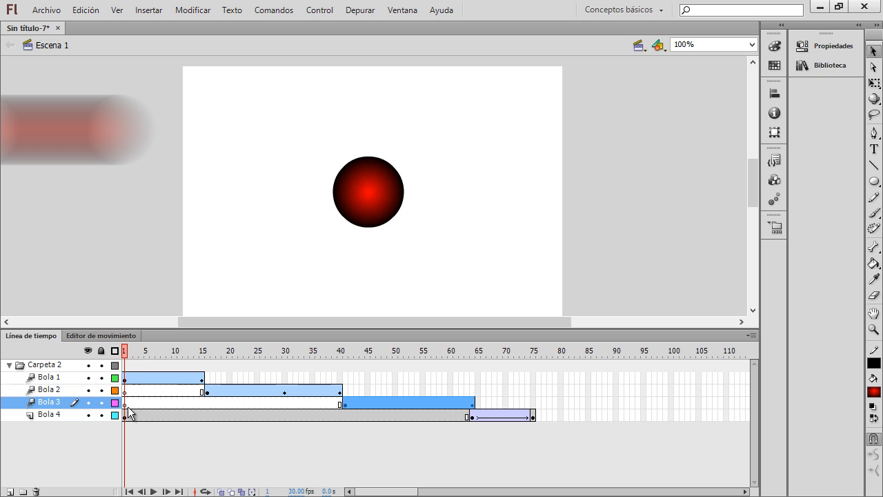
pyautogui.click(179, 491)
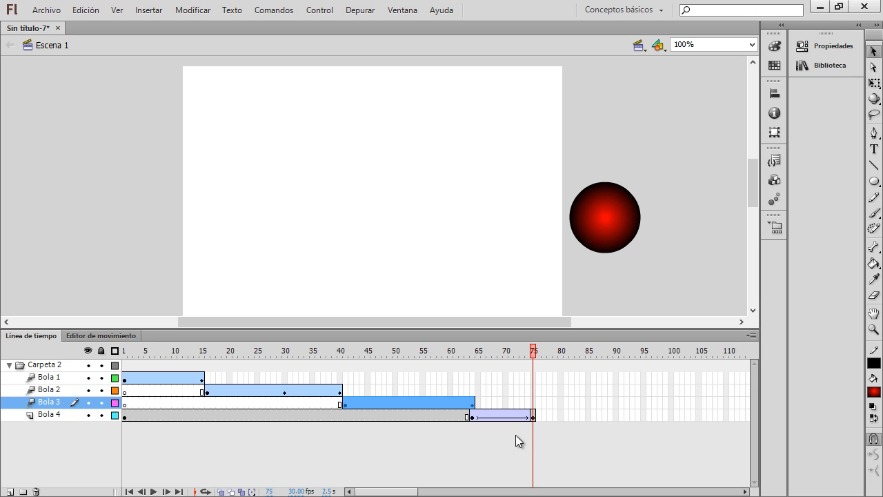
pyautogui.click(153, 491)
# Step backward one frame at a time from frame 75 to frame 66
pyautogui.click(141, 491)
pyautogui.click(141, 491)
pyautogui.click(141, 492)
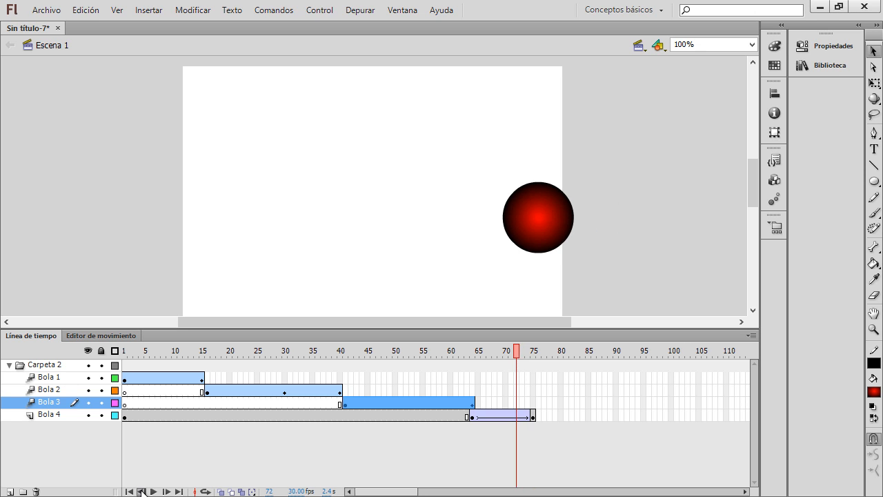
pyautogui.click(141, 491)
pyautogui.click(141, 491)
pyautogui.click(140, 491)
pyautogui.click(141, 492)
pyautogui.click(141, 491)
pyautogui.click(141, 492)
# Step forward one frame at a time to frame 73, going back a single frame once along the way
pyautogui.click(166, 491)
pyautogui.click(166, 492)
pyautogui.click(167, 492)
pyautogui.click(167, 491)
pyautogui.click(140, 491)
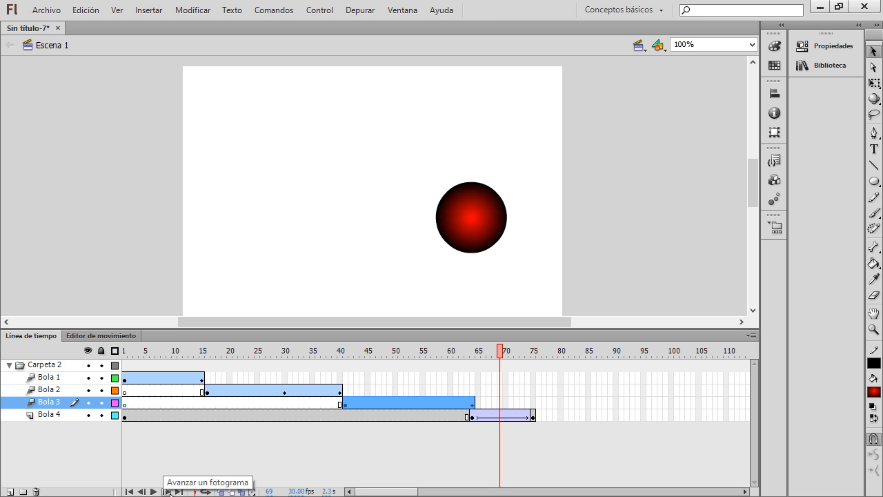
pyautogui.click(168, 492)
pyautogui.click(169, 492)
pyautogui.click(169, 492)
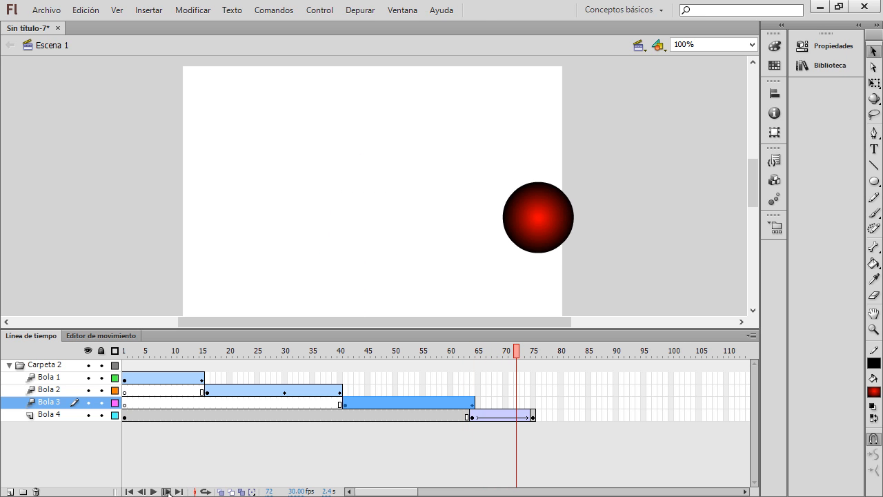
pyautogui.click(168, 493)
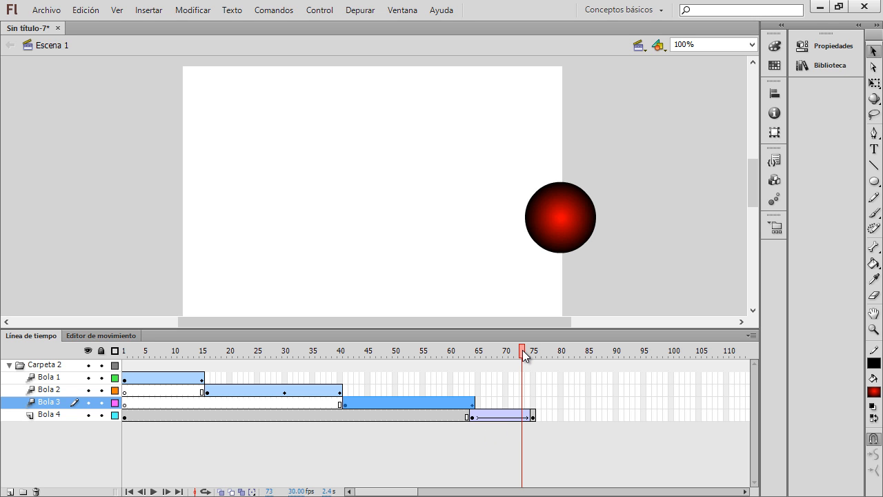
# Move the playhead to frame 75 and center the timeline view on it
pyautogui.moveTo(522, 350); pyautogui.dragTo(546, 354)
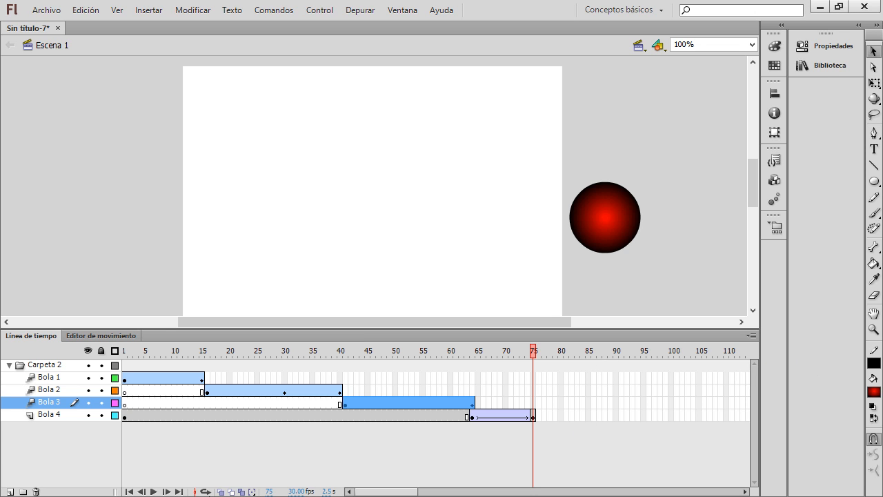
pyautogui.click(192, 491)
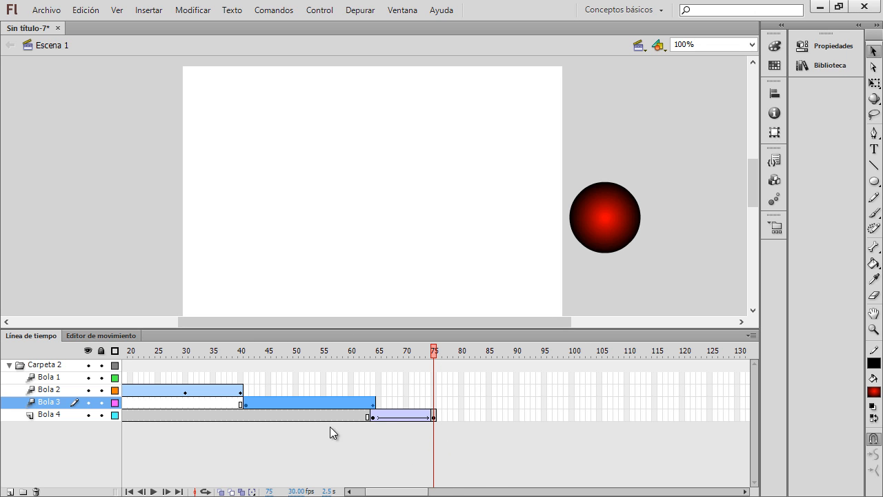
# Turn on loop playback, play the marked frame range, and turn looping off again
pyautogui.click(206, 492)
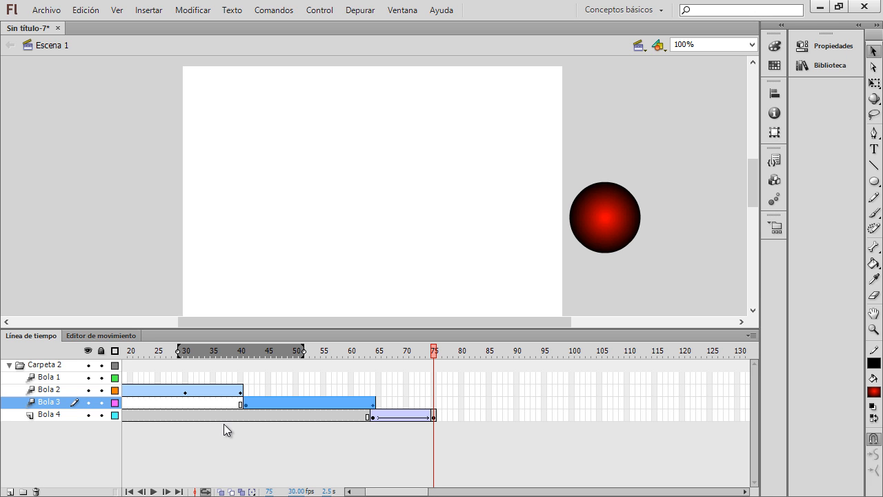
pyautogui.click(153, 491)
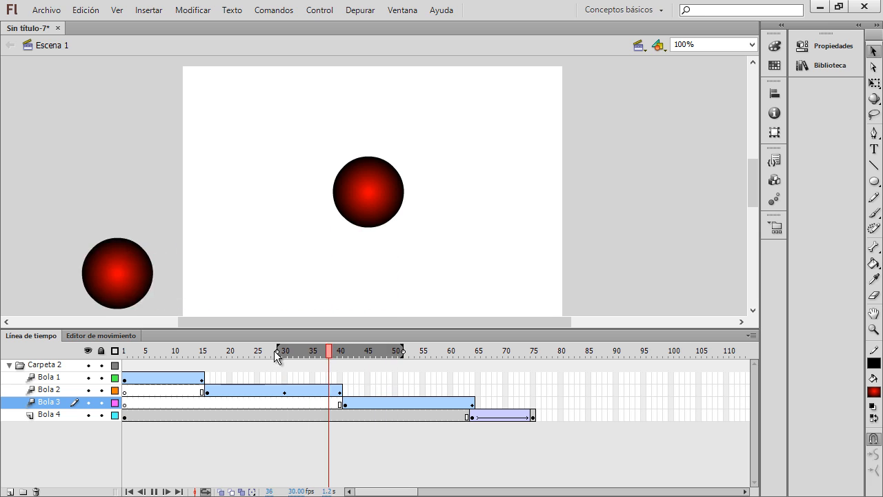
pyautogui.click(205, 491)
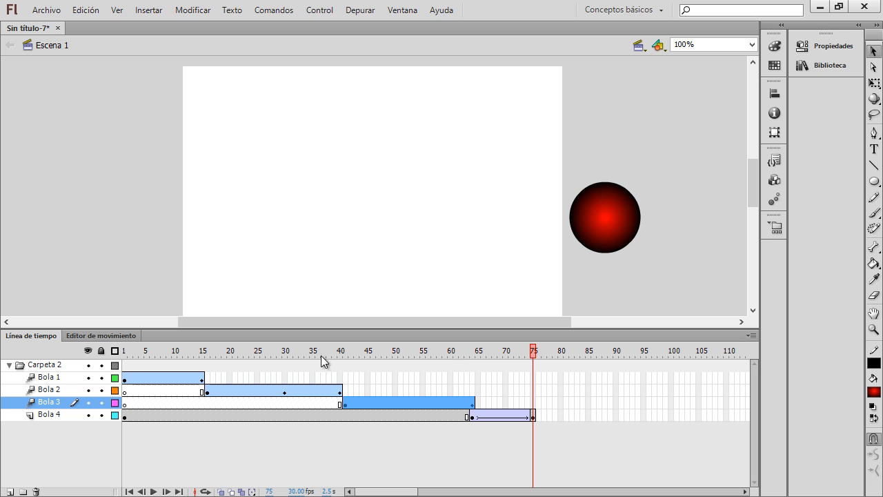
# Move the playhead to frame 43 and turn on onion skinning to show the neighbouring frames of the Bola 3 tween
pyautogui.click(357, 351)
pyautogui.click(221, 491)
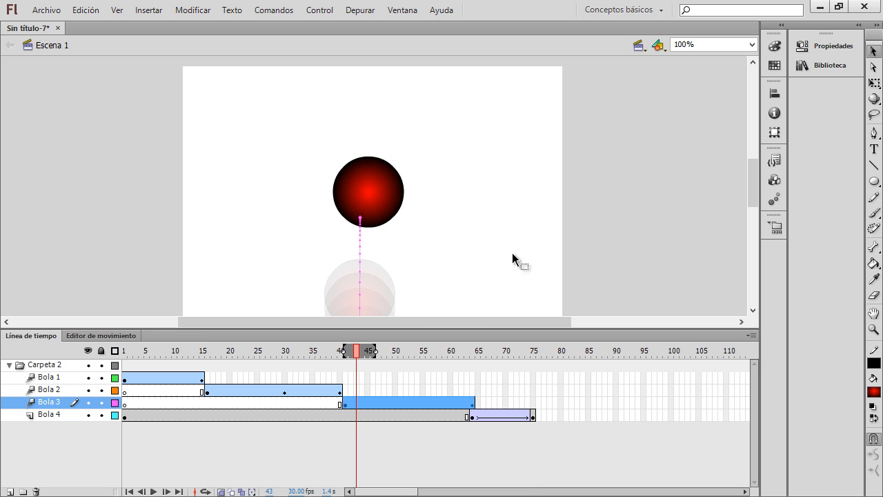
pyautogui.moveTo(753, 187); pyautogui.dragTo(751, 196)
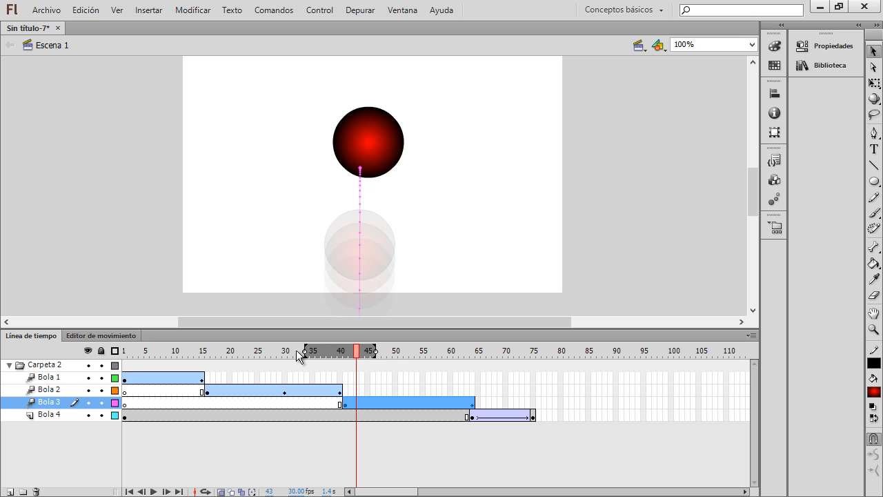
# Widen the onion skin range by moving its start marker back to about frame 33
pyautogui.moveTo(298, 351); pyautogui.dragTo(282, 352)
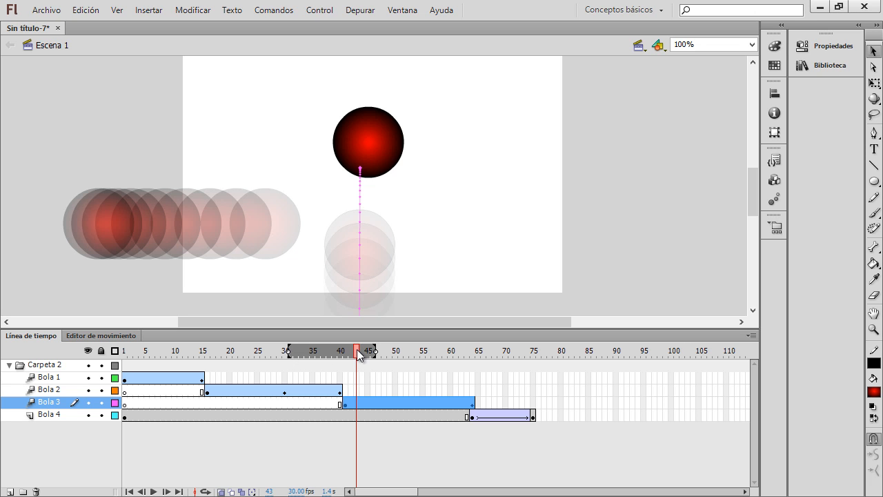
pyautogui.moveTo(290, 351); pyautogui.dragTo(299, 350)
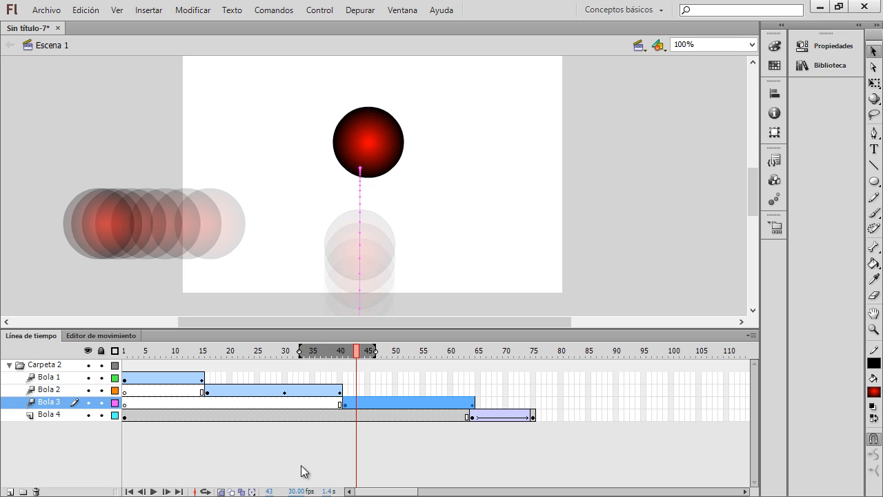
# Preview the onion skin as outlines and turn it off, and briefly switch Edit Multiple Frames on and off
pyautogui.click(232, 491)
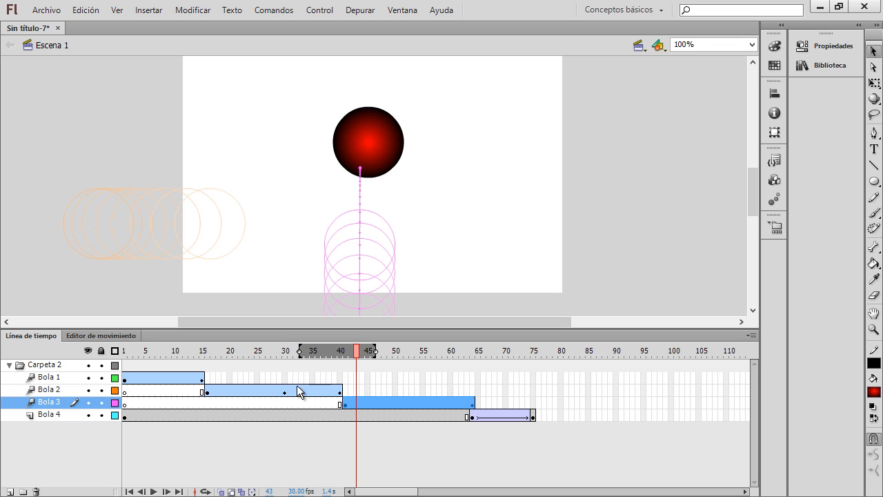
pyautogui.click(231, 491)
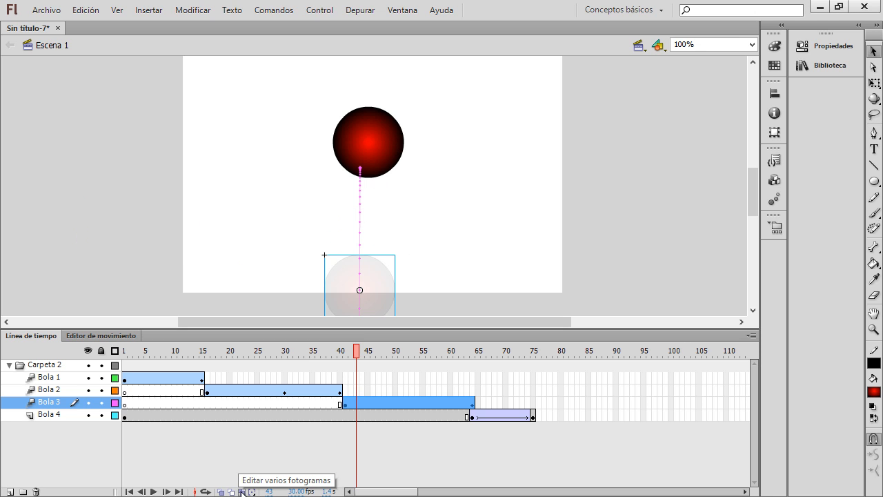
pyautogui.click(242, 492)
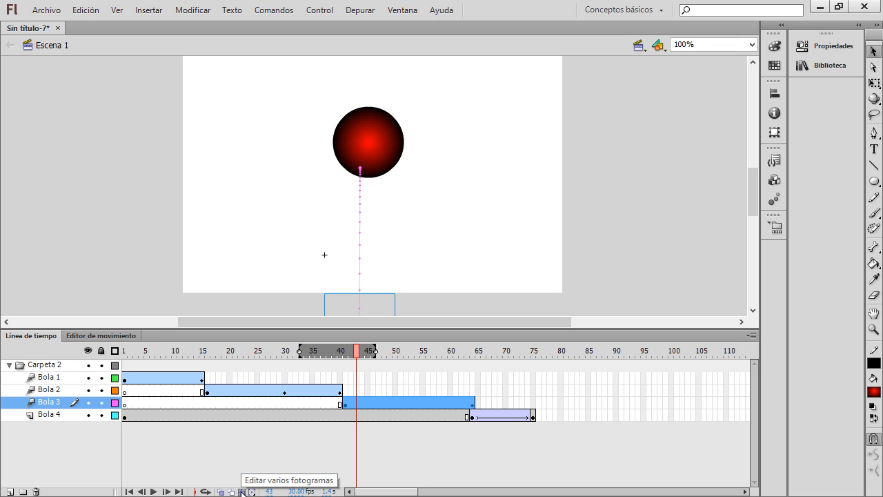
pyautogui.click(242, 491)
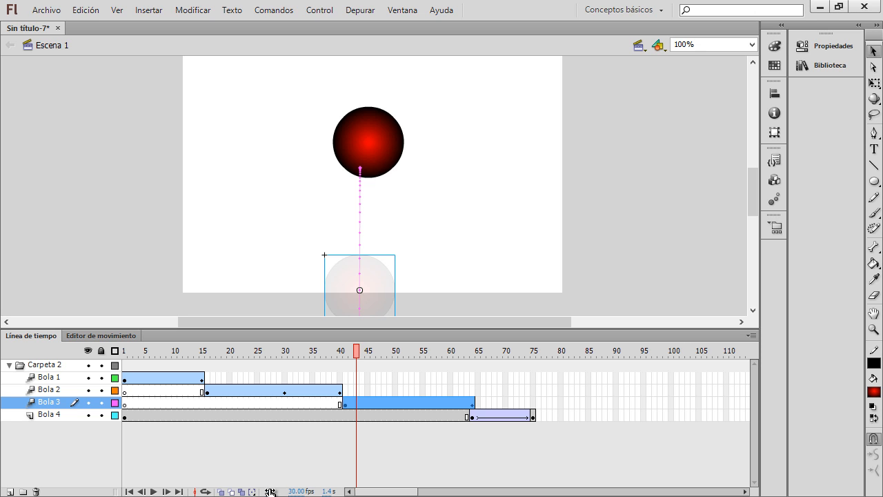
# Move the playhead to frame 40 by changing the current frame value, and scrub it to frame 30
pyautogui.moveTo(270, 491); pyautogui.dragTo(276, 492)
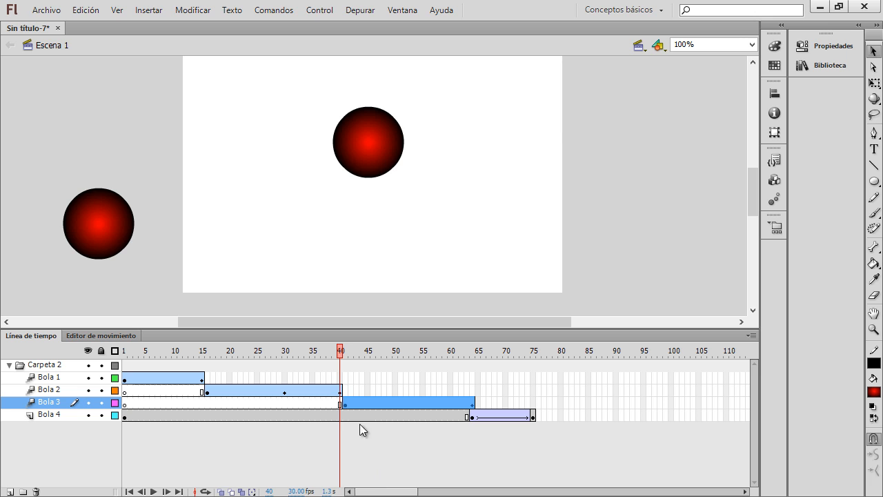
pyautogui.click(257, 351)
pyautogui.moveTo(232, 349); pyautogui.dragTo(286, 354)
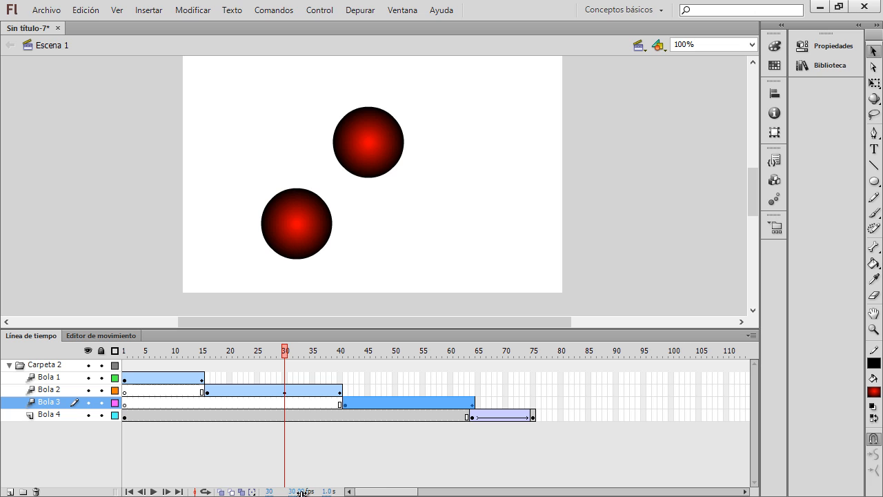
# Set the frame rate to 24 fps and move the playhead to frame 75
pyautogui.moveTo(301, 492)
pyautogui.mouseDown()
pyautogui.moveTo(286, 492)
pyautogui.moveTo(310, 493)
pyautogui.mouseUp()
pyautogui.moveTo(288, 355); pyautogui.dragTo(550, 368)
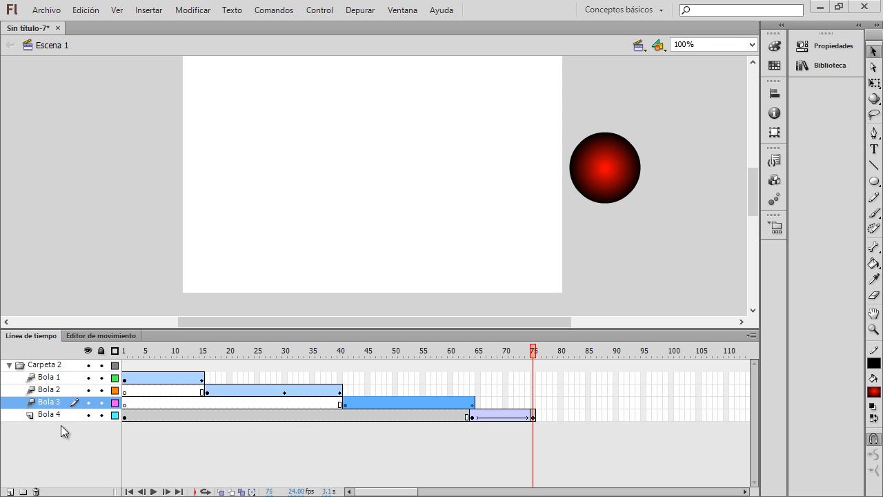
# Collapse and re-expand the Carpeta 2 folder while making the timeline panel taller
pyautogui.click(9, 364)
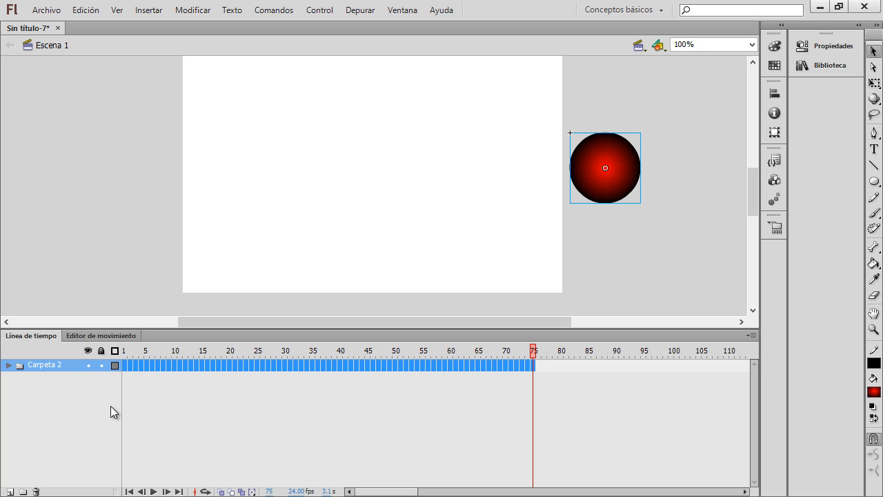
pyautogui.moveTo(188, 328); pyautogui.dragTo(191, 258)
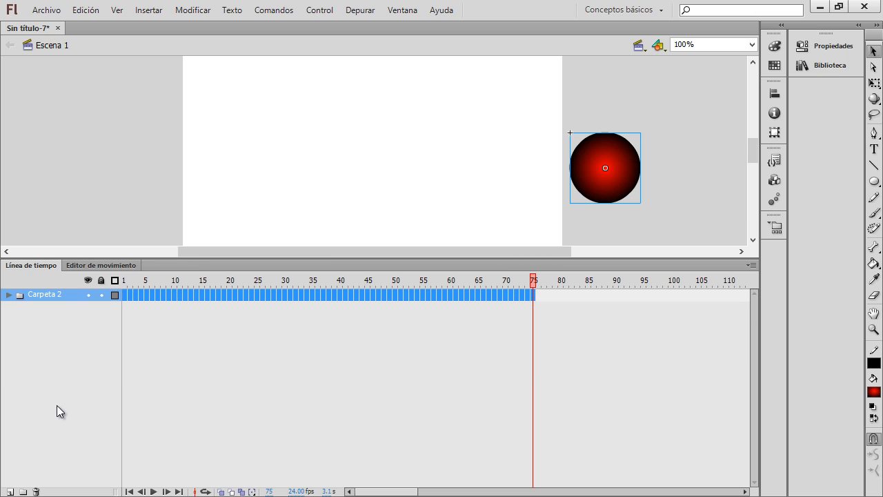
pyautogui.click(9, 294)
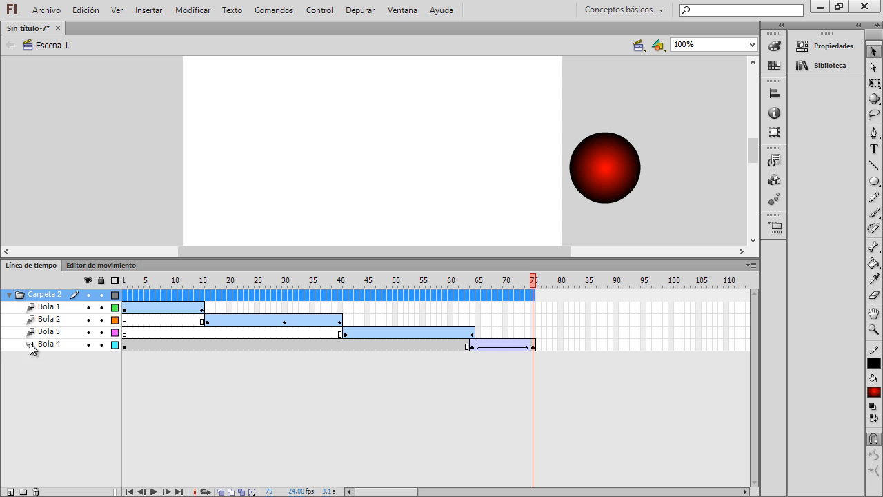
# Shrink the timeline panel, scroll through its layers, and enlarge it enough to fit Carpeta 2 and all four Bola layers
pyautogui.moveTo(328, 258); pyautogui.dragTo(330, 405)
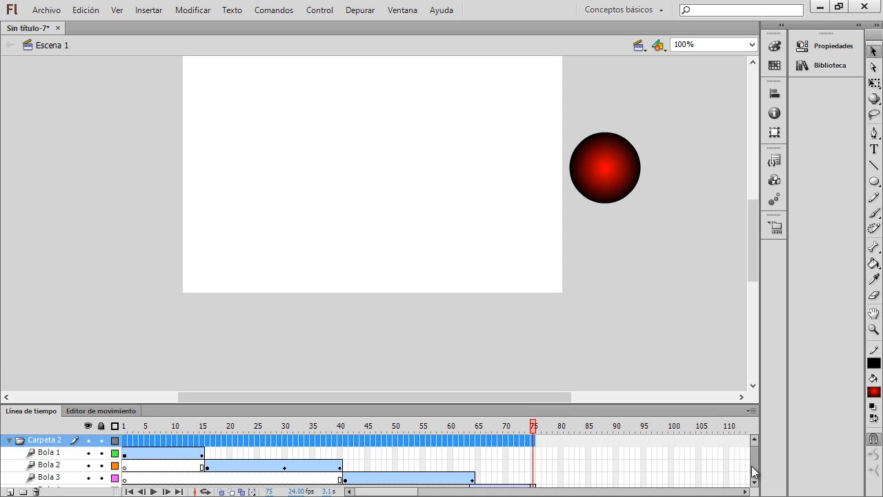
pyautogui.scroll(-1, 756, 456)
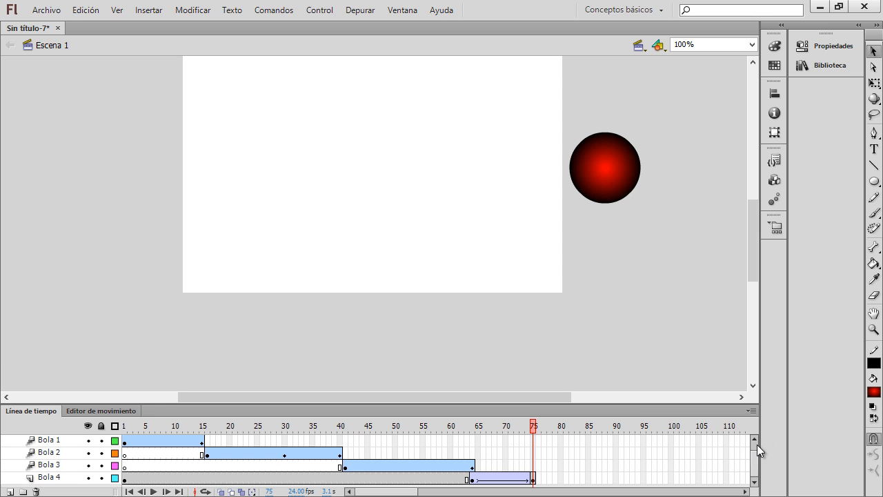
pyautogui.scroll(1, 756, 447)
pyautogui.scroll(-1, 756, 459)
pyautogui.moveTo(321, 404); pyautogui.dragTo(321, 351)
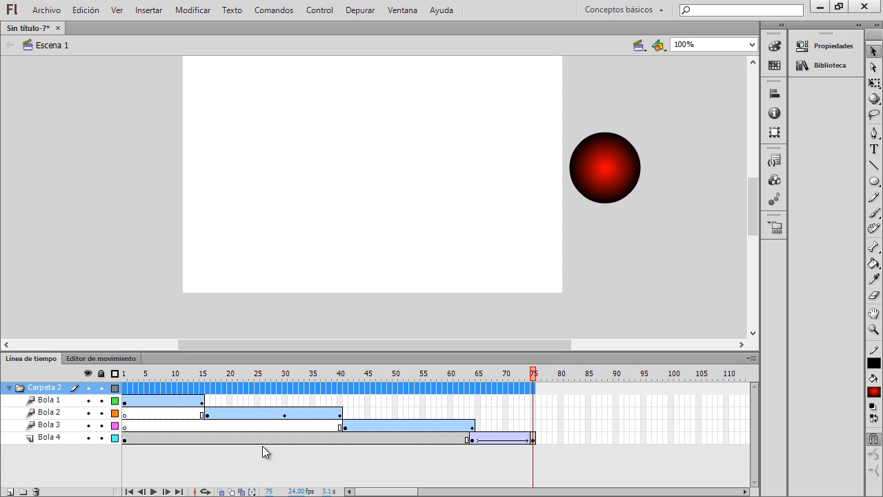
# Collapse the Carpeta 2 folder, clear the frame selection, and expand the folder again
pyautogui.click(9, 387)
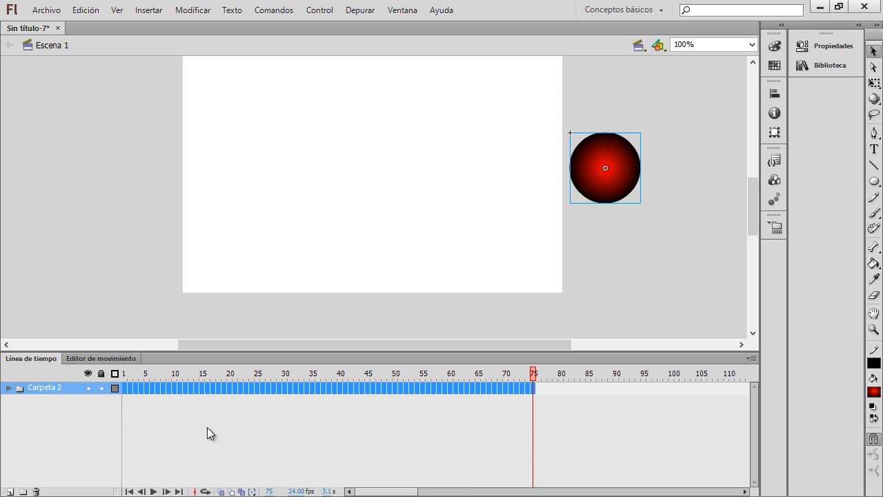
pyautogui.click(207, 427)
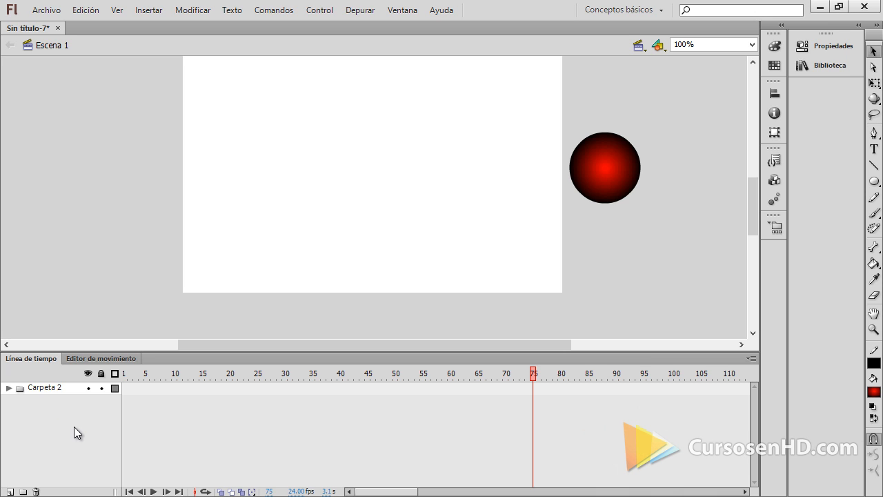
pyautogui.click(9, 388)
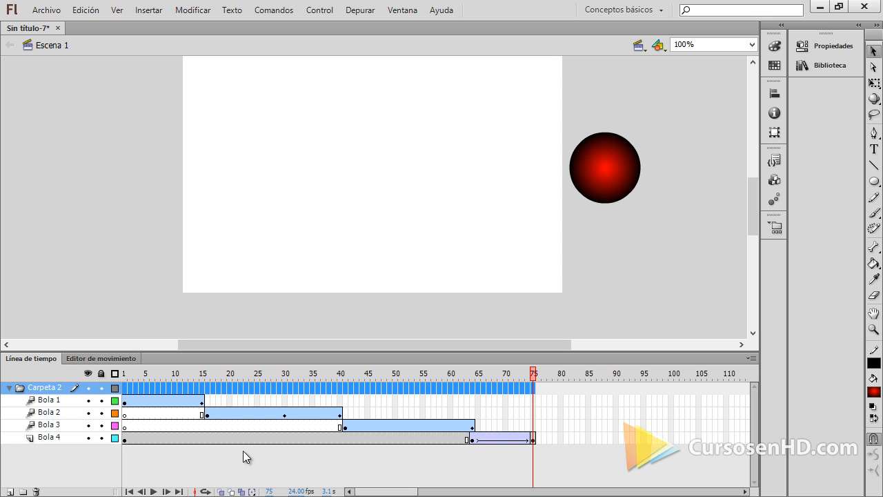
pyautogui.click(274, 470)
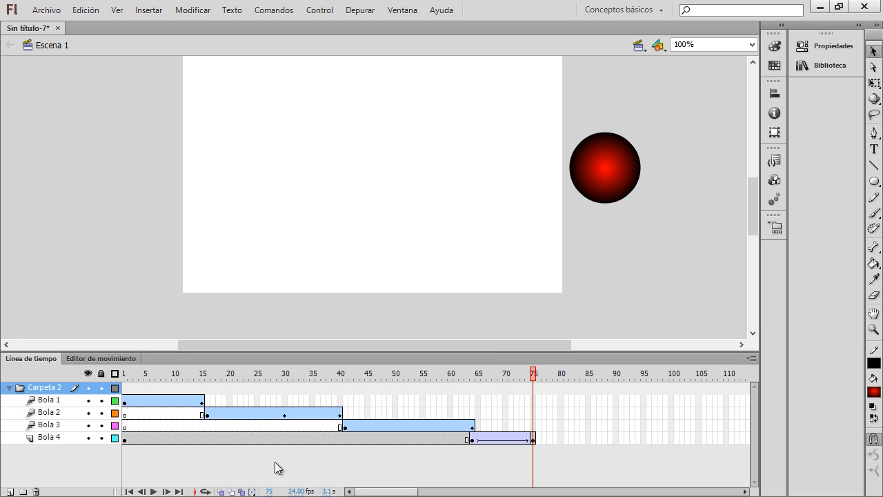
# Insert a keyframe at frame 2 of the Bola 4 layer
pyautogui.click(125, 440)
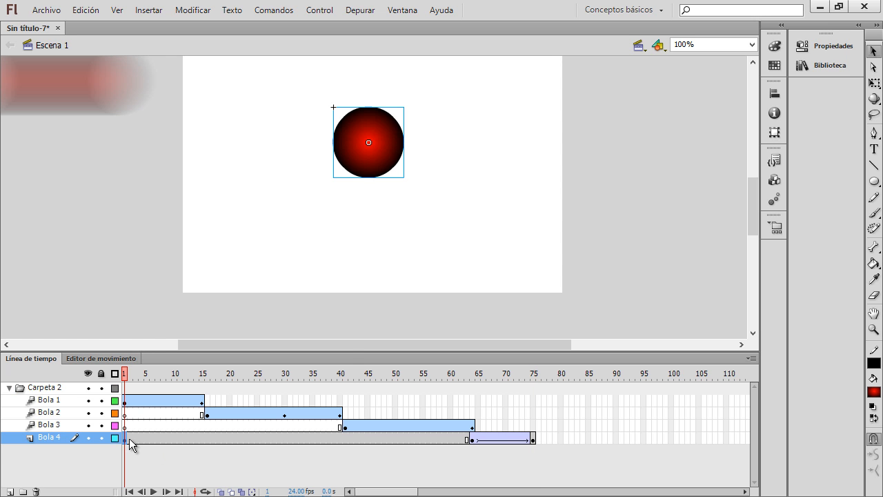
pyautogui.rightClick(129, 438)
pyautogui.click(135, 443)
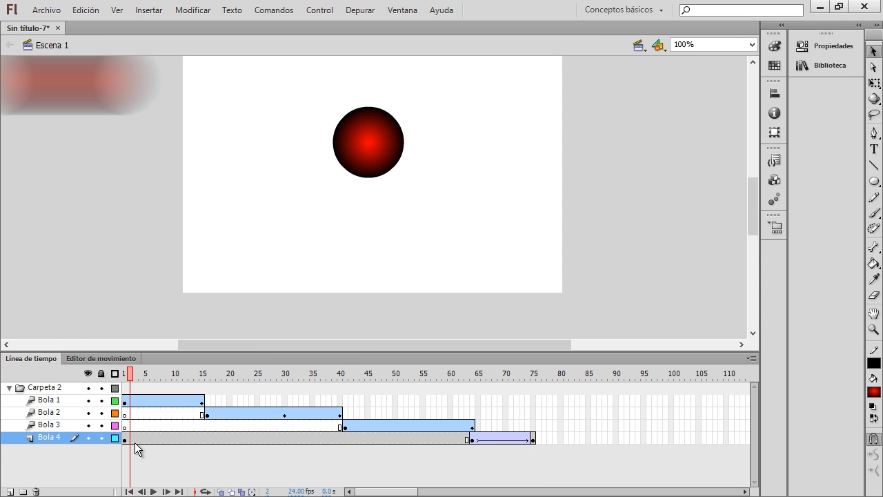
pyautogui.rightClick(131, 441)
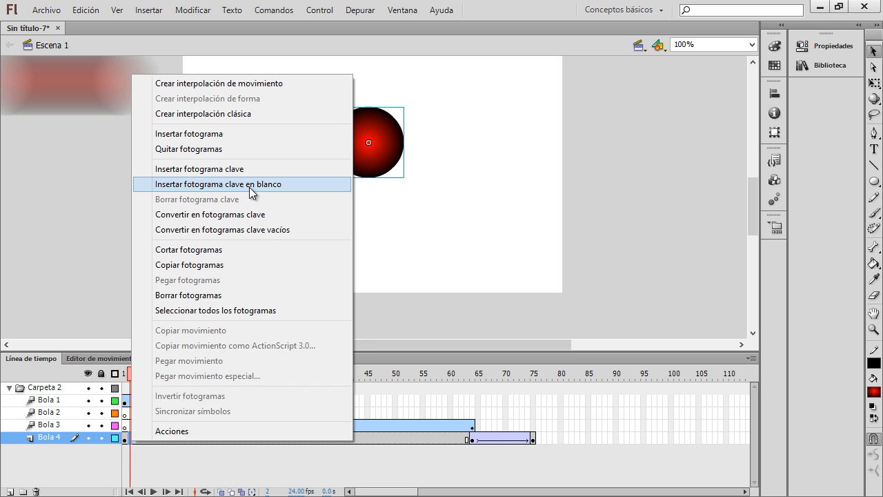
pyautogui.click(207, 169)
# Check the stage at frames 1 to 4 around the new Bola 4 keyframe
pyautogui.click(135, 376)
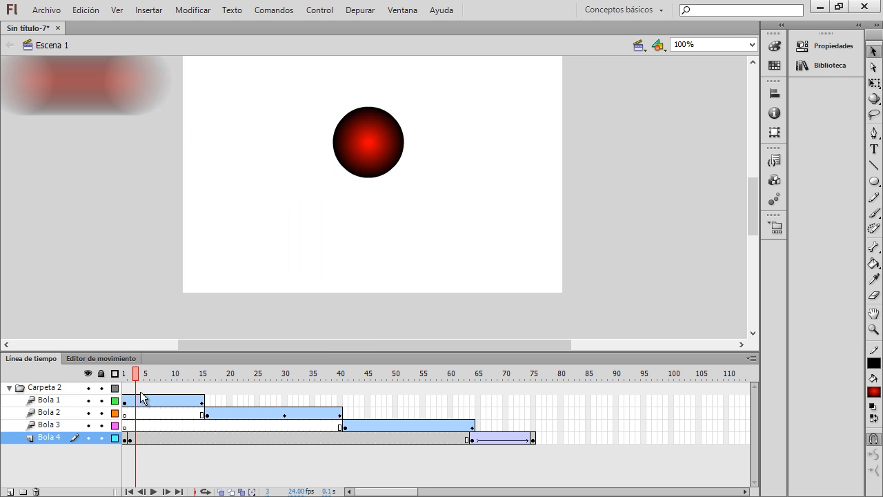
pyautogui.click(130, 441)
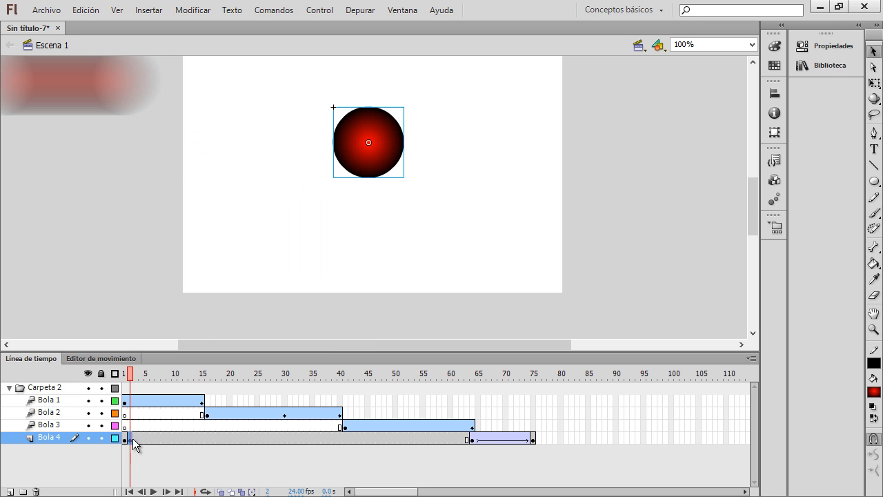
pyautogui.click(122, 376)
pyautogui.click(141, 373)
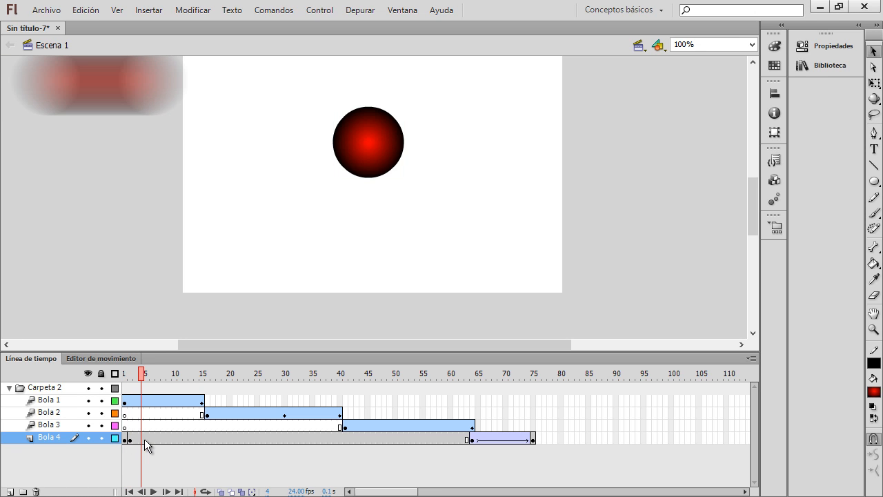
# Inspect several static frames of Bola 4, including frames 12 and 18, and scrub the playhead back to frame 14
pyautogui.click(164, 439)
pyautogui.click(184, 439)
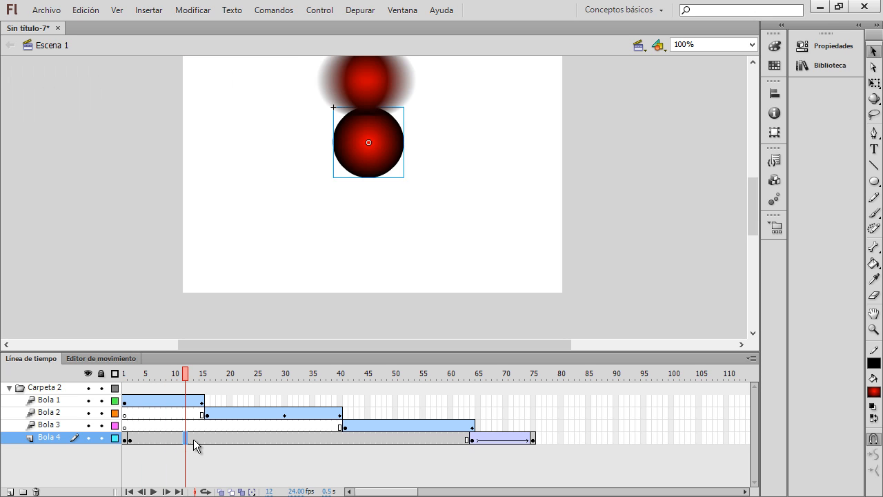
pyautogui.click(202, 440)
pyautogui.click(219, 440)
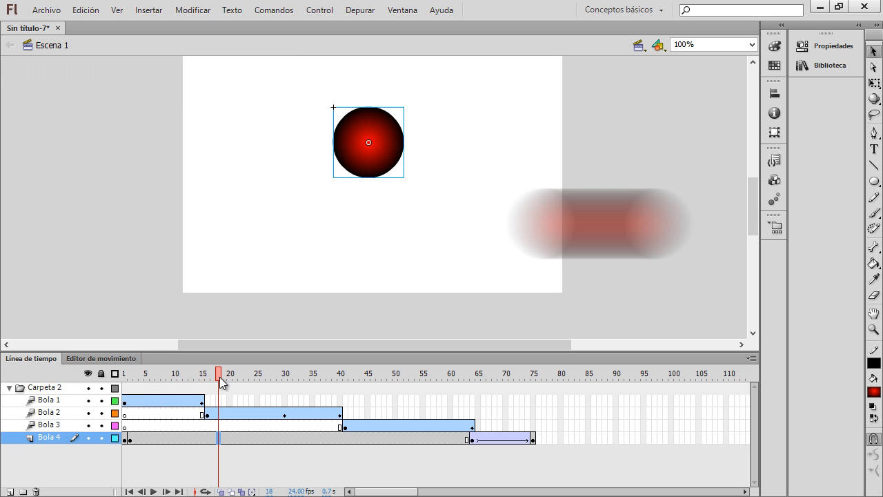
pyautogui.moveTo(220, 376); pyautogui.dragTo(200, 381)
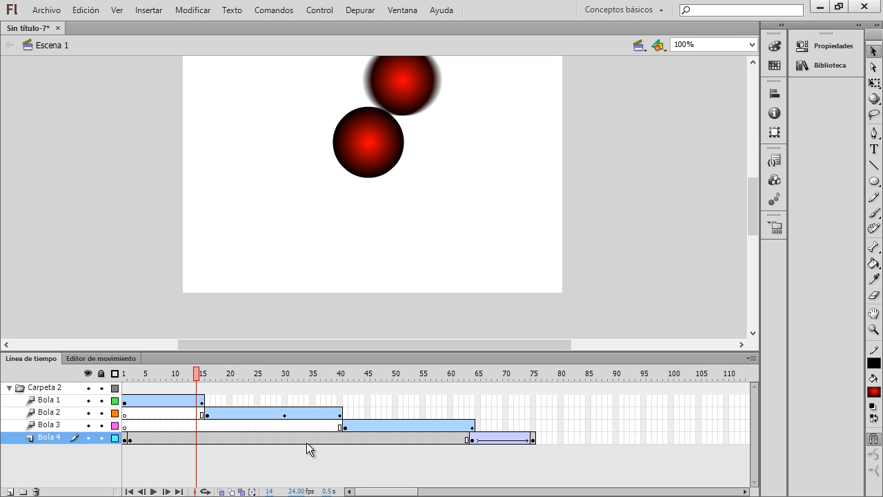
# Inspect empty frames 35 and 49 of the Bola 1 layer and scrub the playhead back to frame 12
pyautogui.click(313, 400)
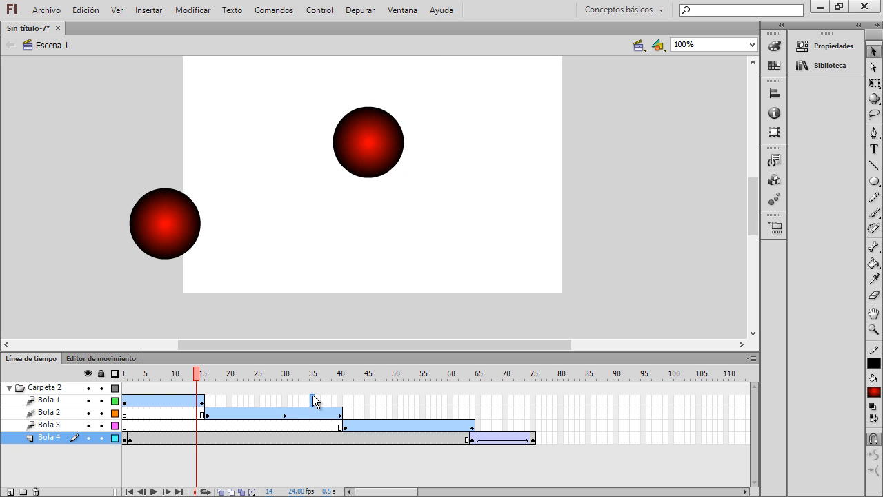
pyautogui.click(391, 401)
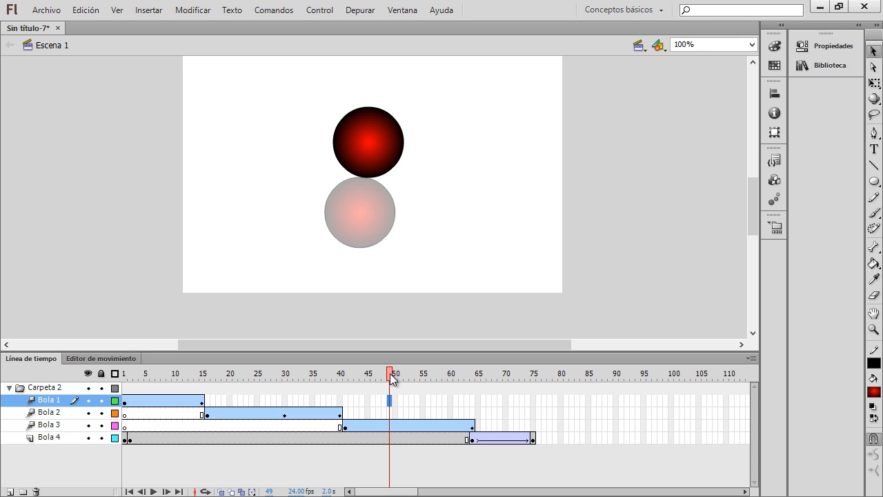
pyautogui.moveTo(387, 373); pyautogui.dragTo(184, 374)
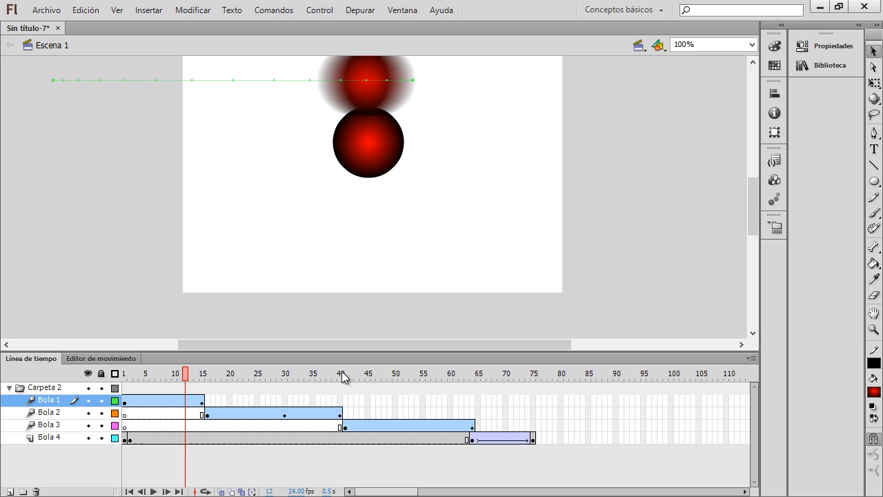
# Examine the Bola 2 tween around its middle property keyframe and at its starting keyframe on frame 16
pyautogui.click(289, 416)
pyautogui.click(210, 416)
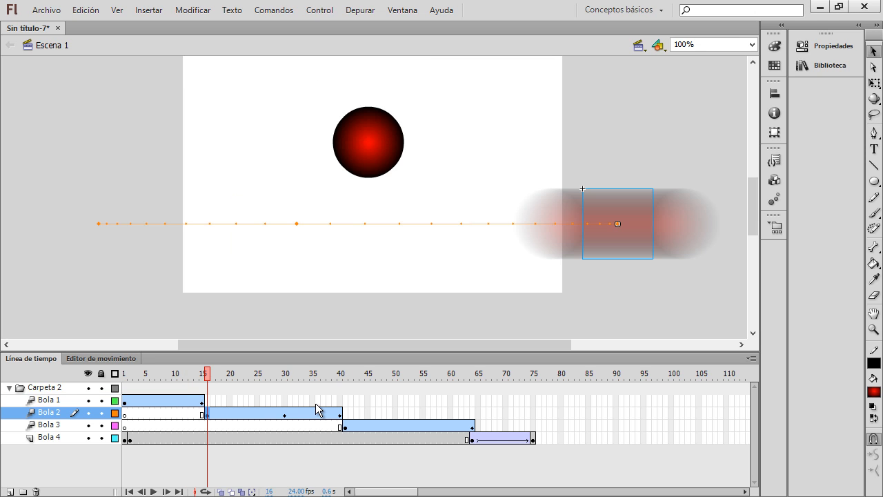